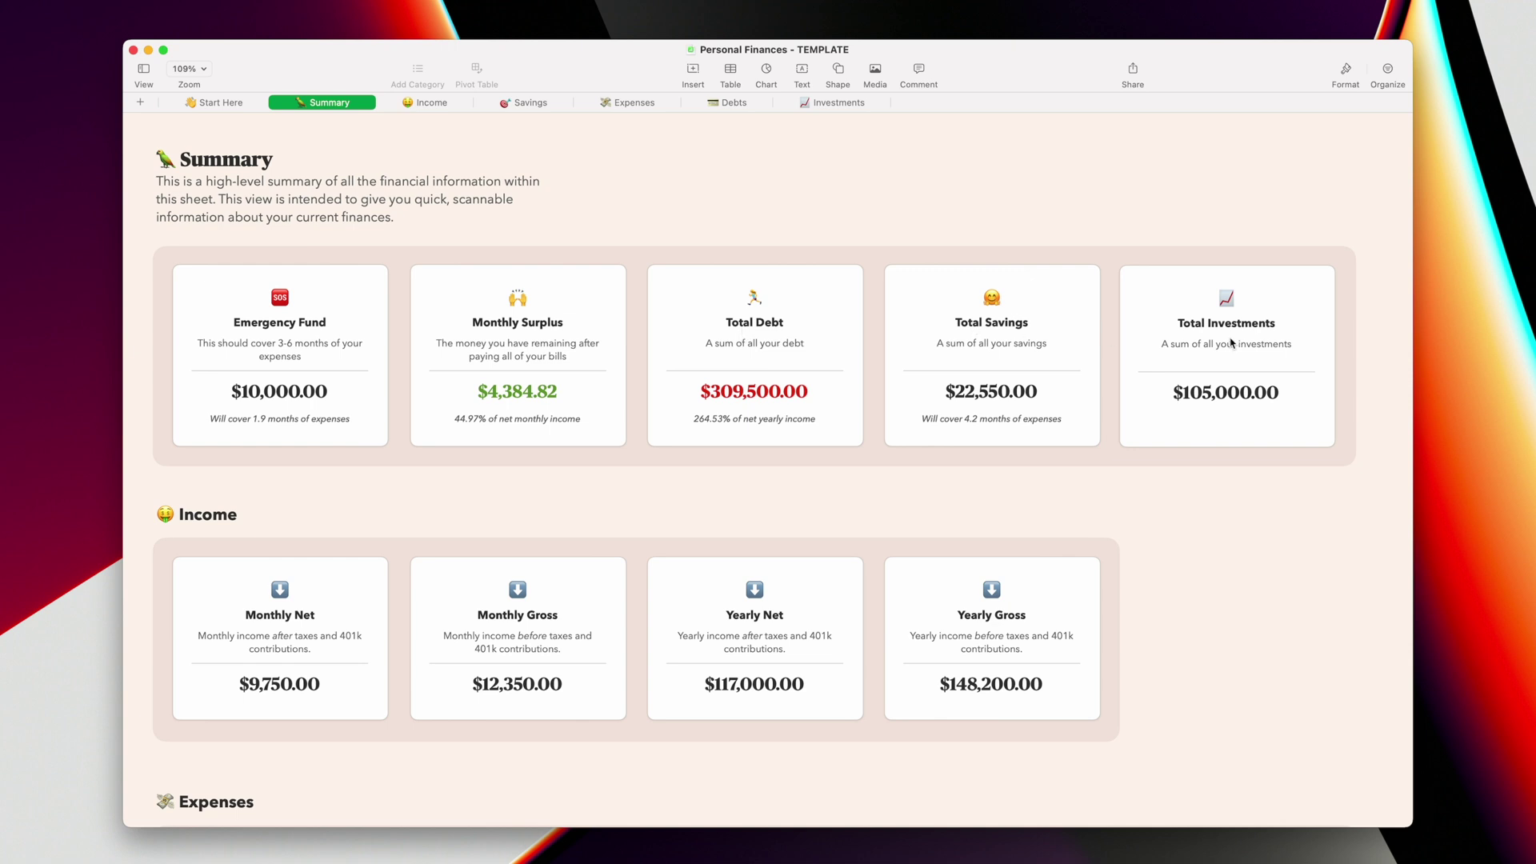
# Scroll up and down through the Summary dashboard to review its sections
pyautogui.scroll(-5, 628, 375)
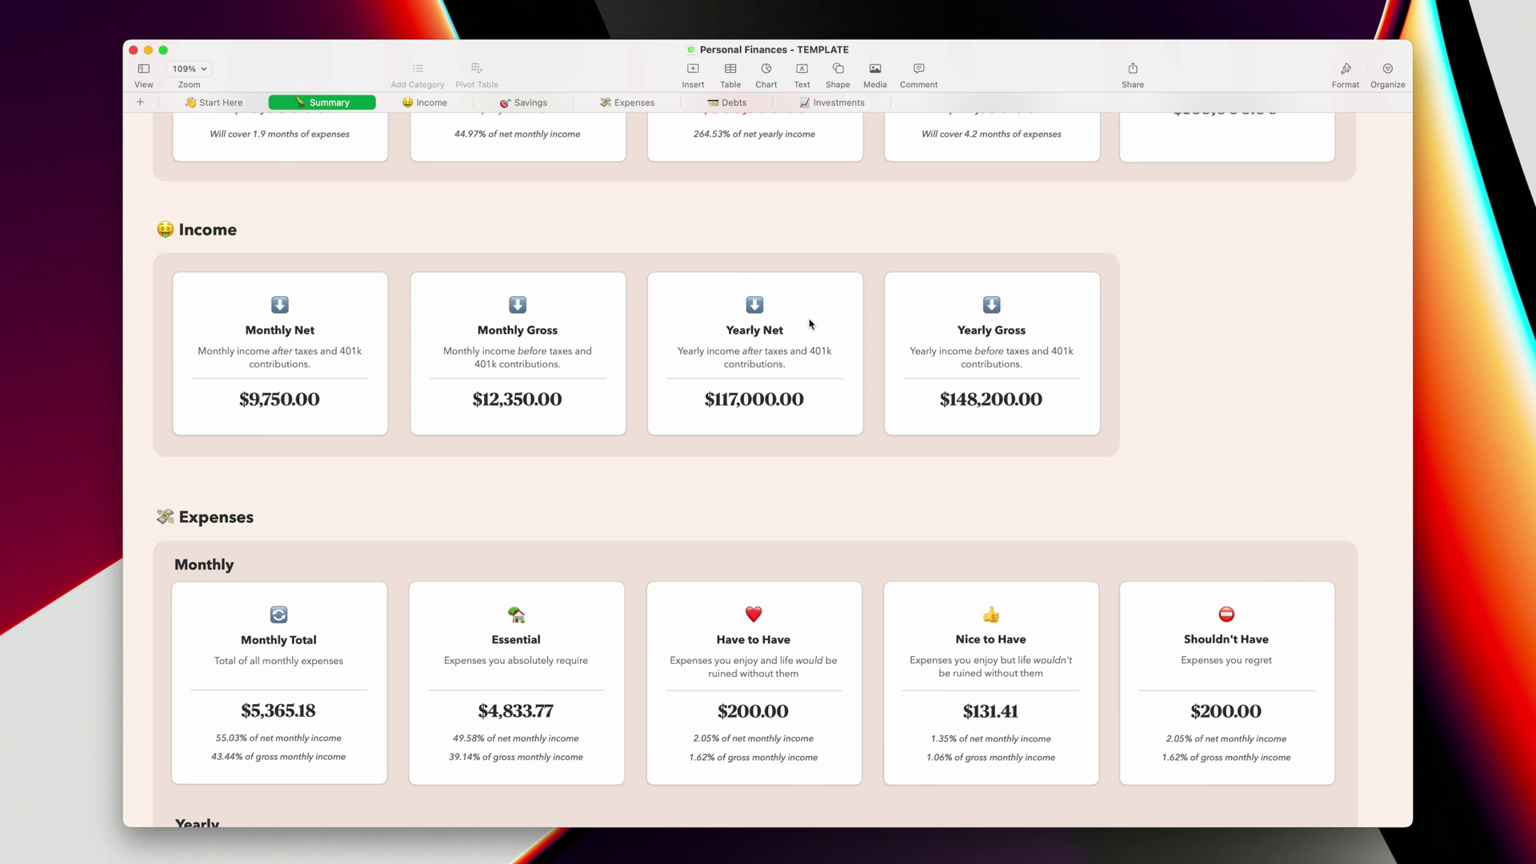
pyautogui.scroll(-6, 811, 323)
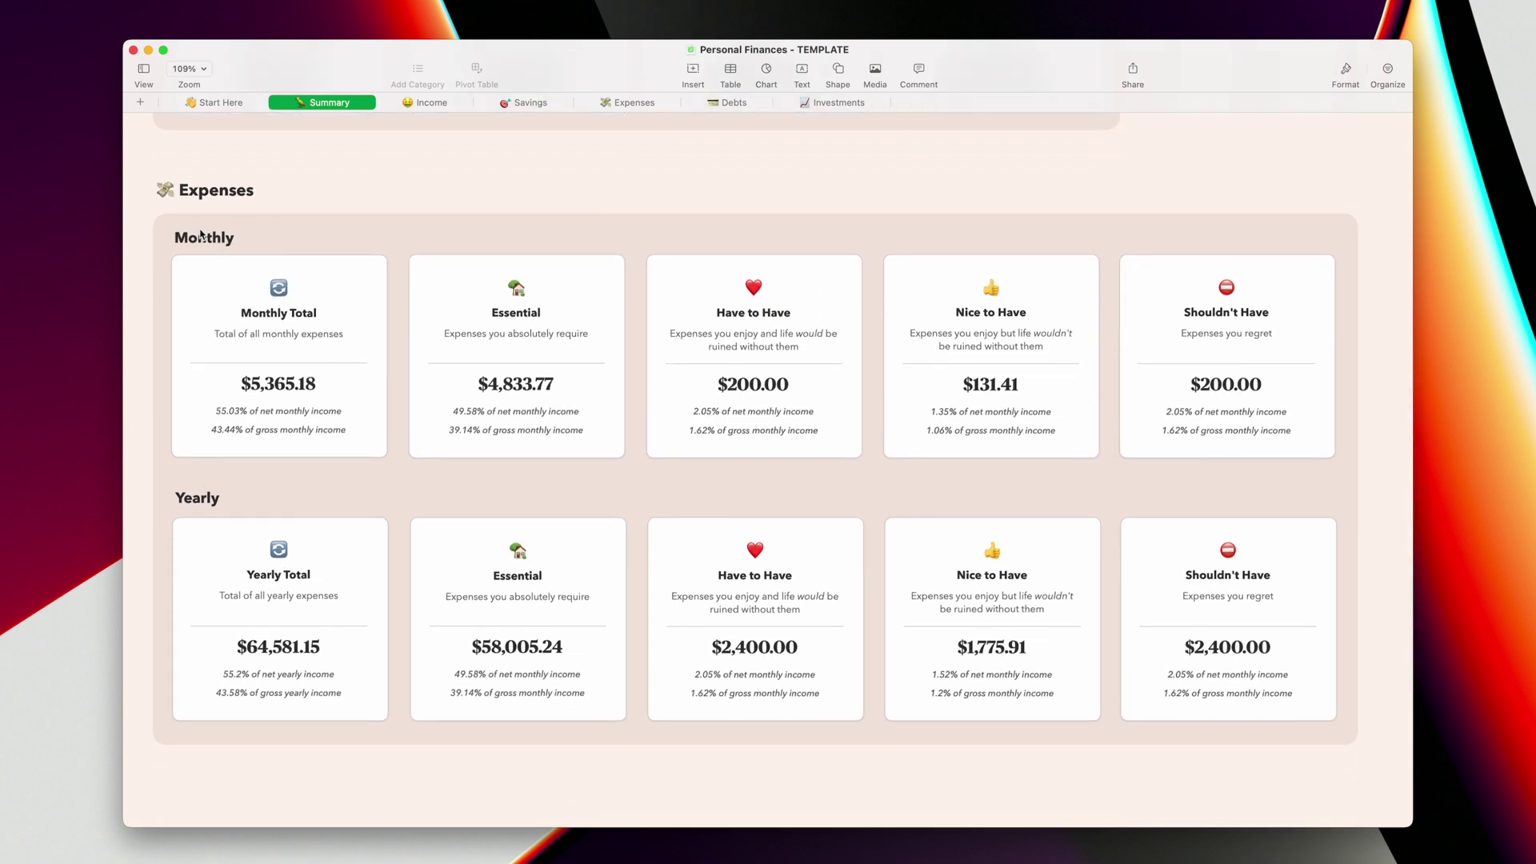
pyautogui.scroll(-1, 200, 494)
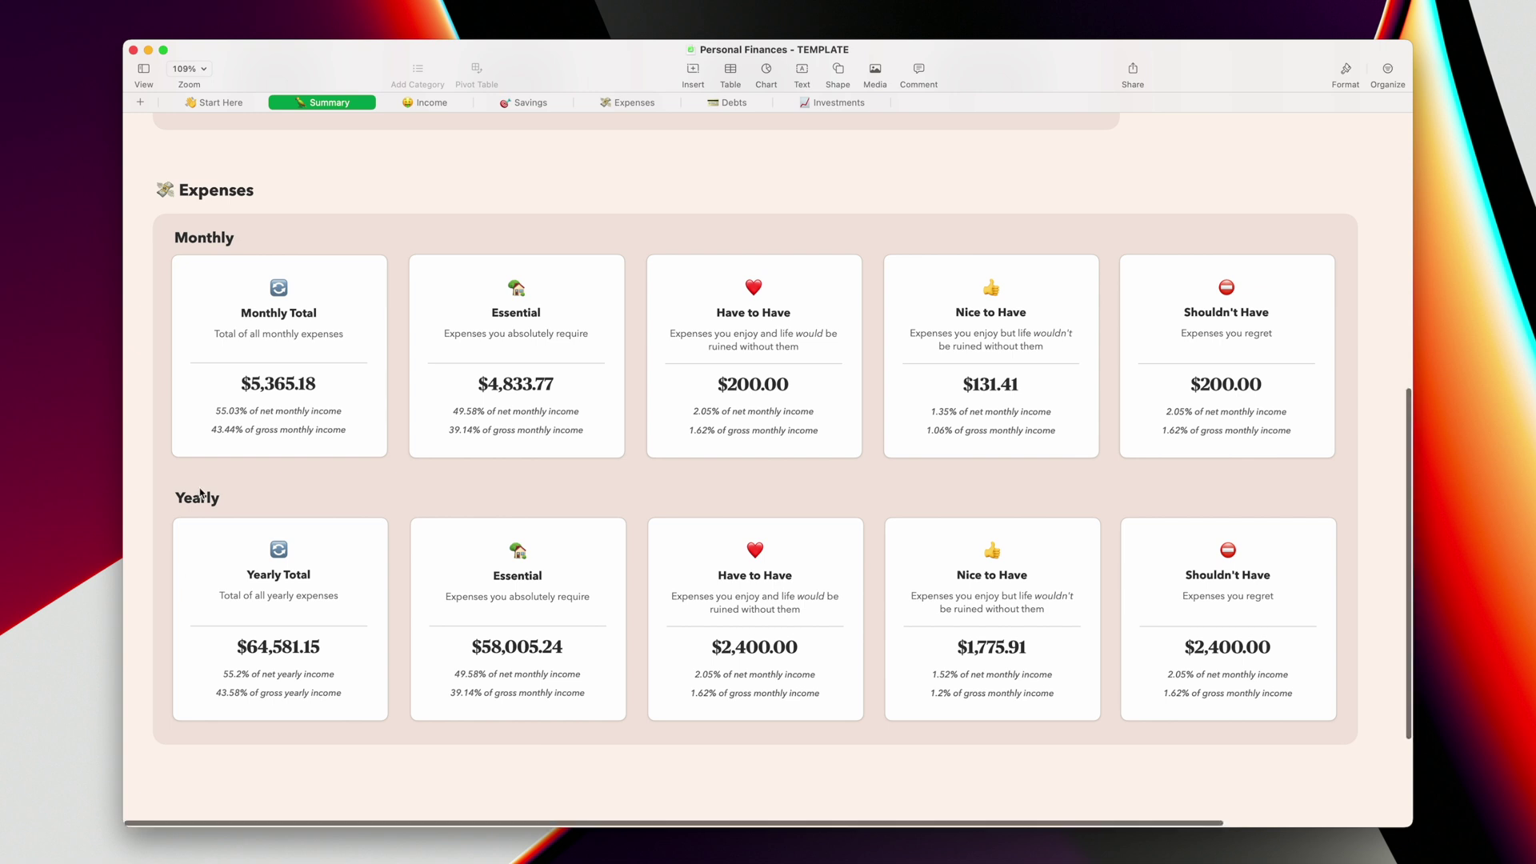
pyautogui.scroll(1, 201, 492)
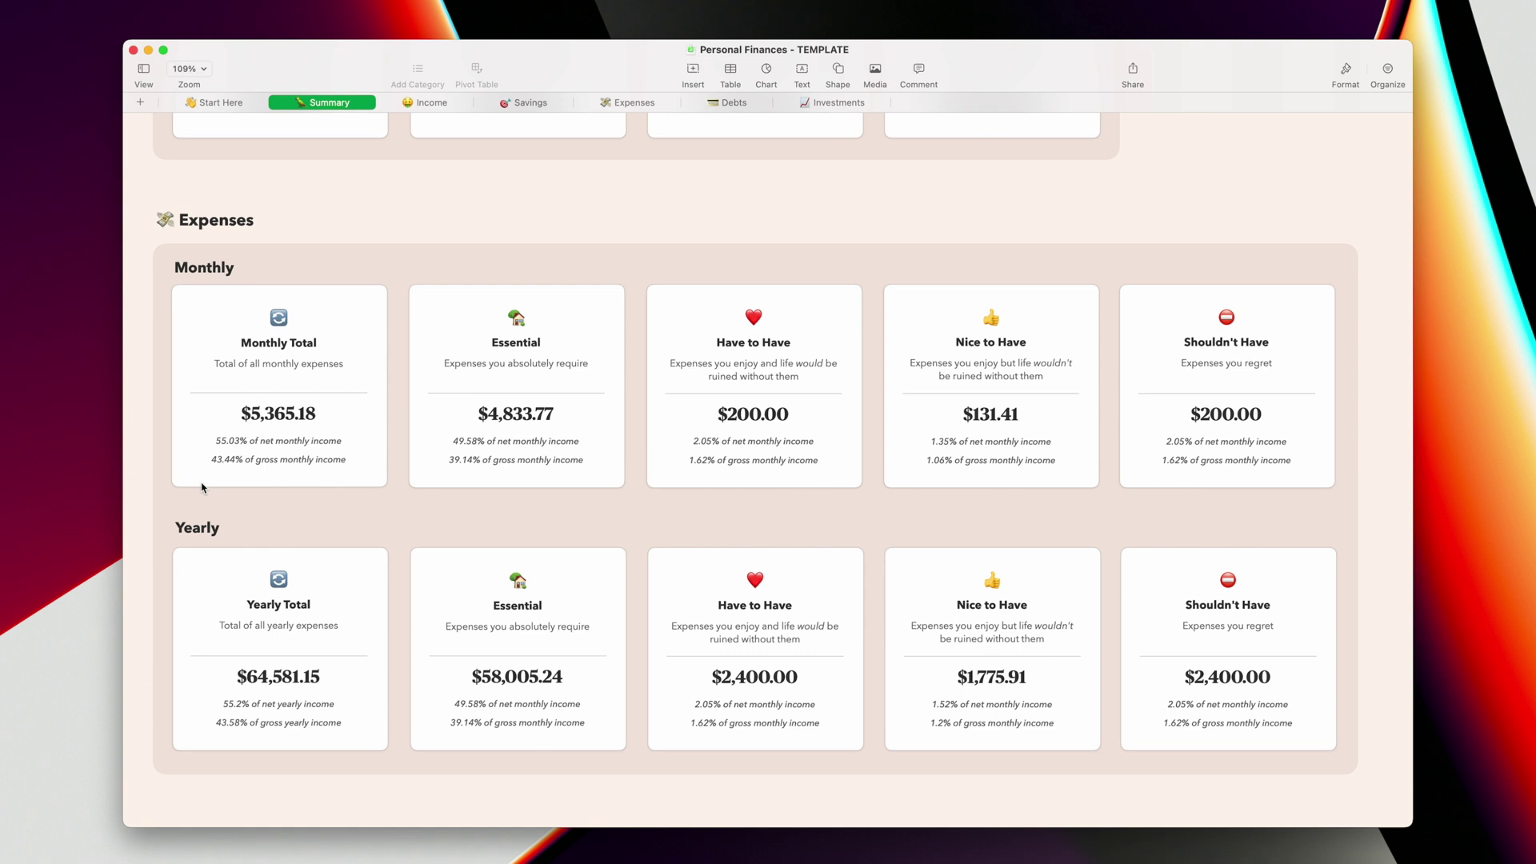
pyautogui.scroll(-1, 202, 487)
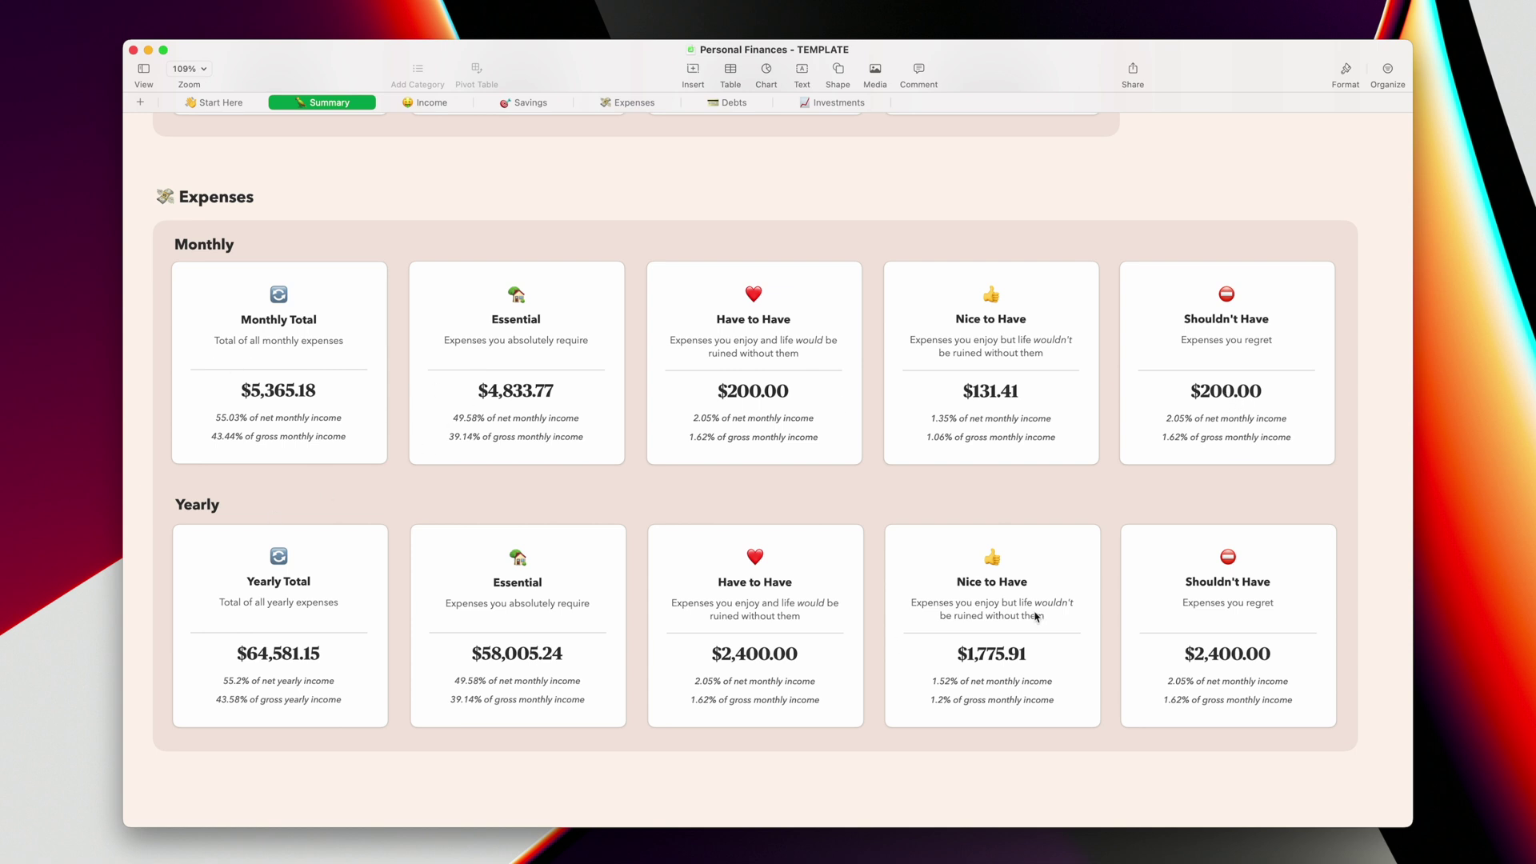
pyautogui.scroll(15, 540, 468)
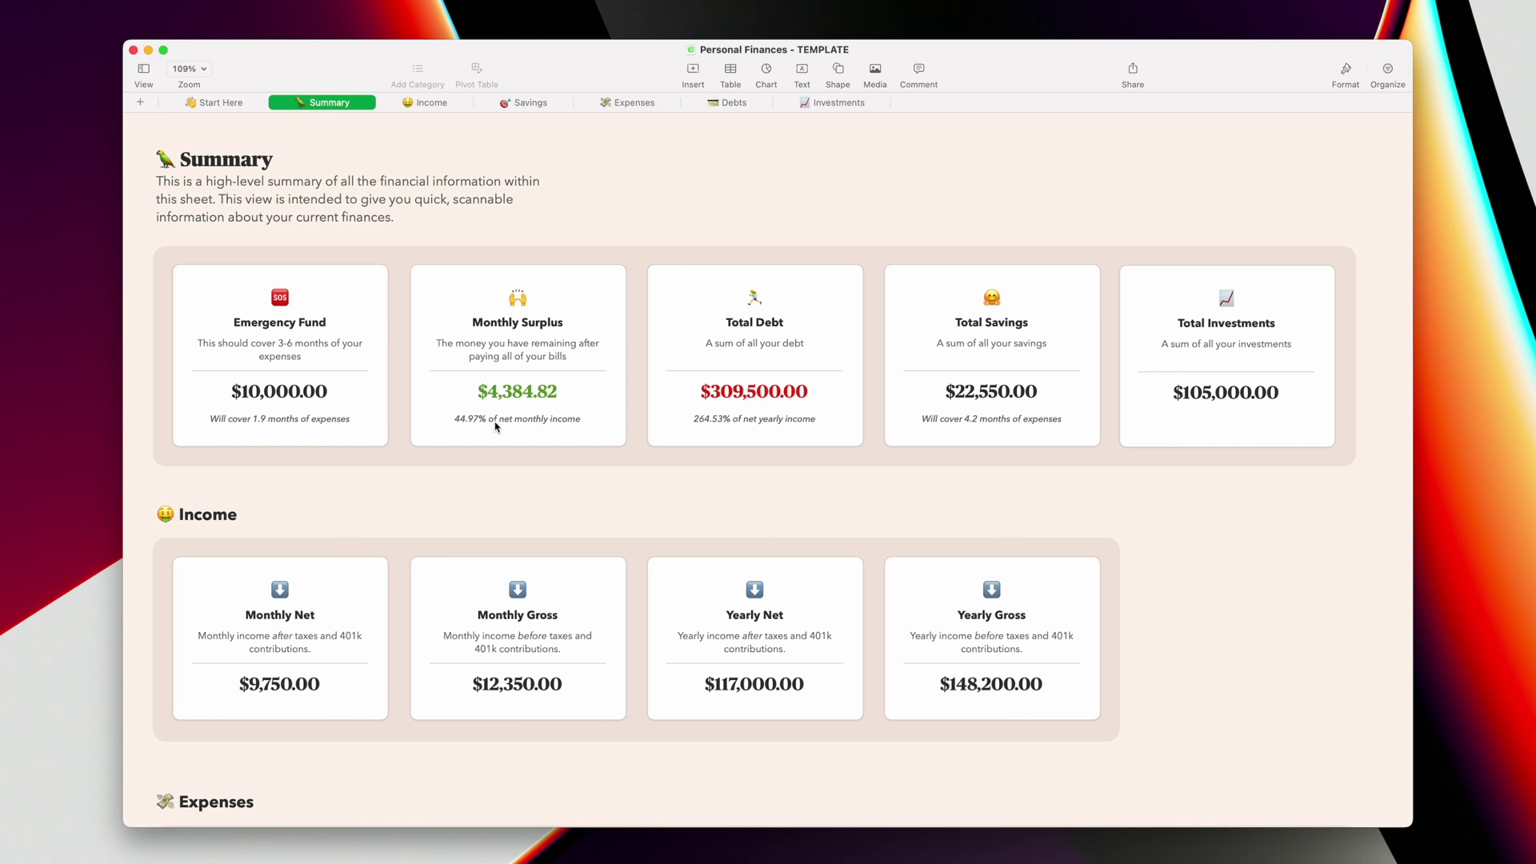
pyautogui.scroll(-10, 495, 416)
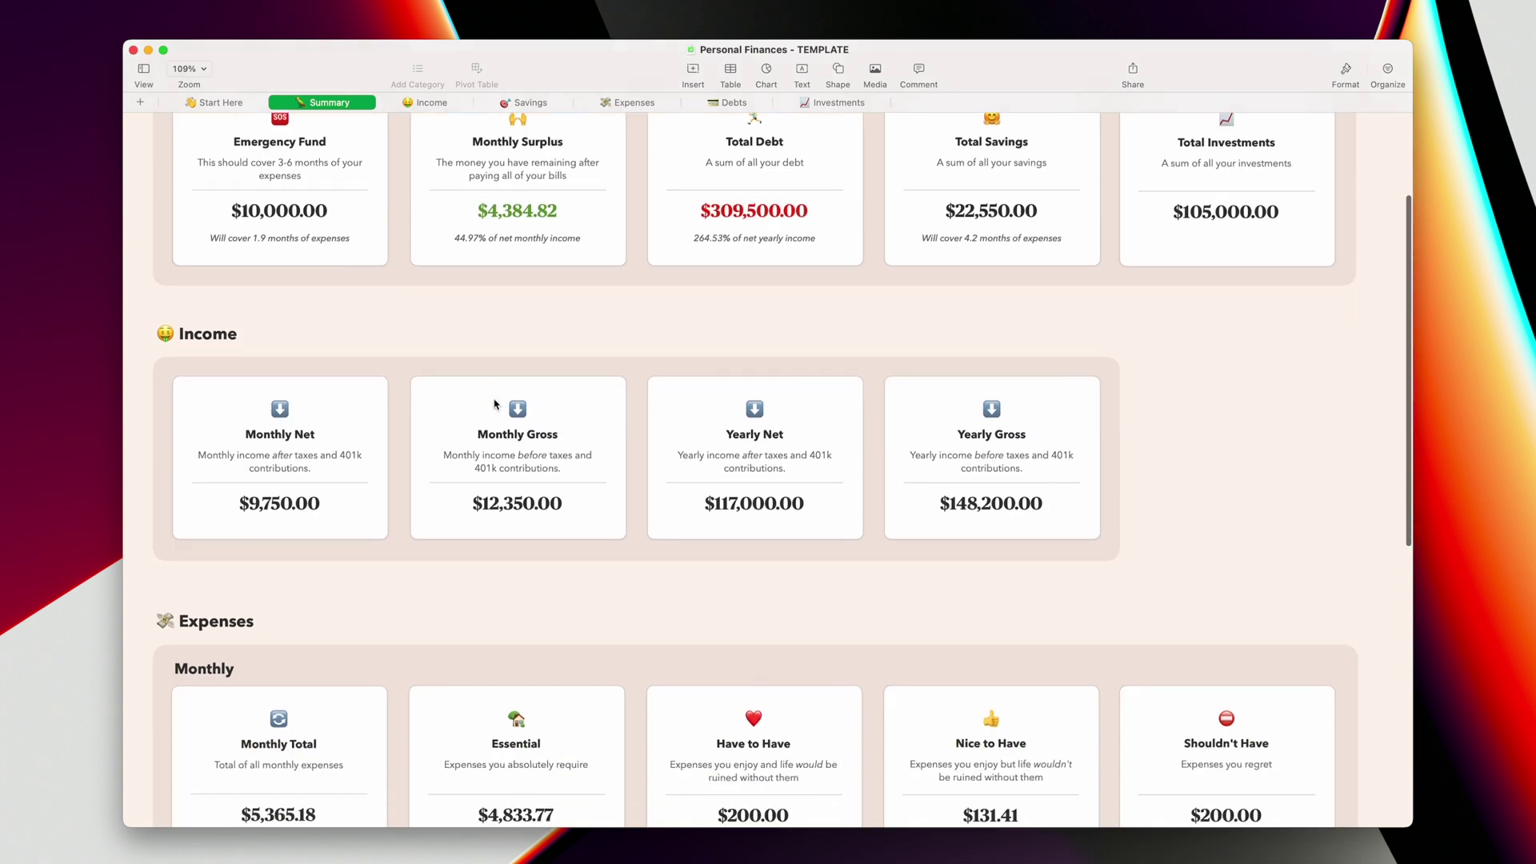
pyautogui.scroll(-5, 494, 404)
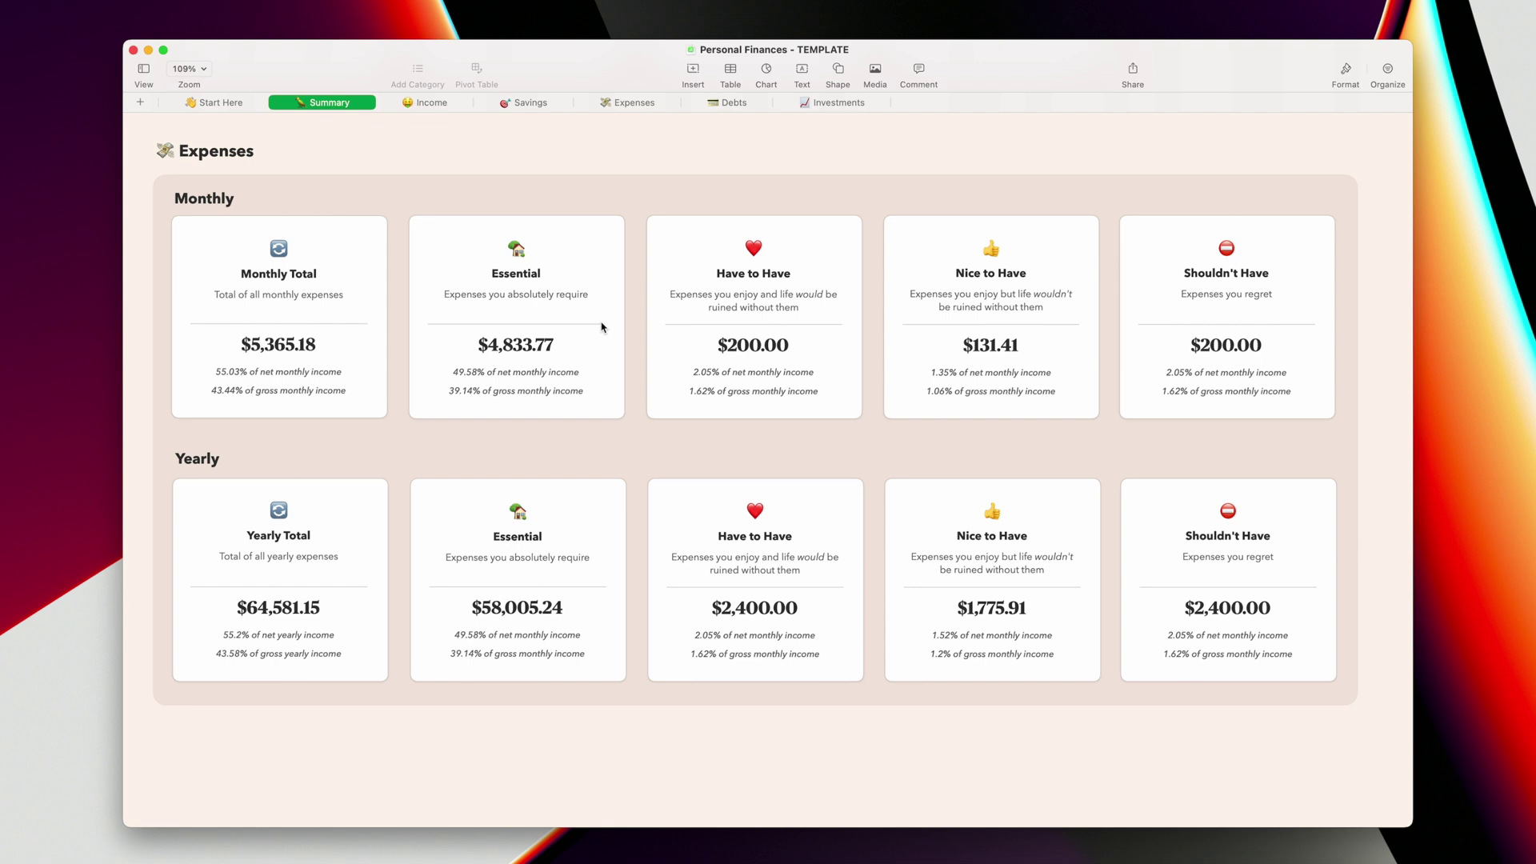
pyautogui.scroll(10, 602, 326)
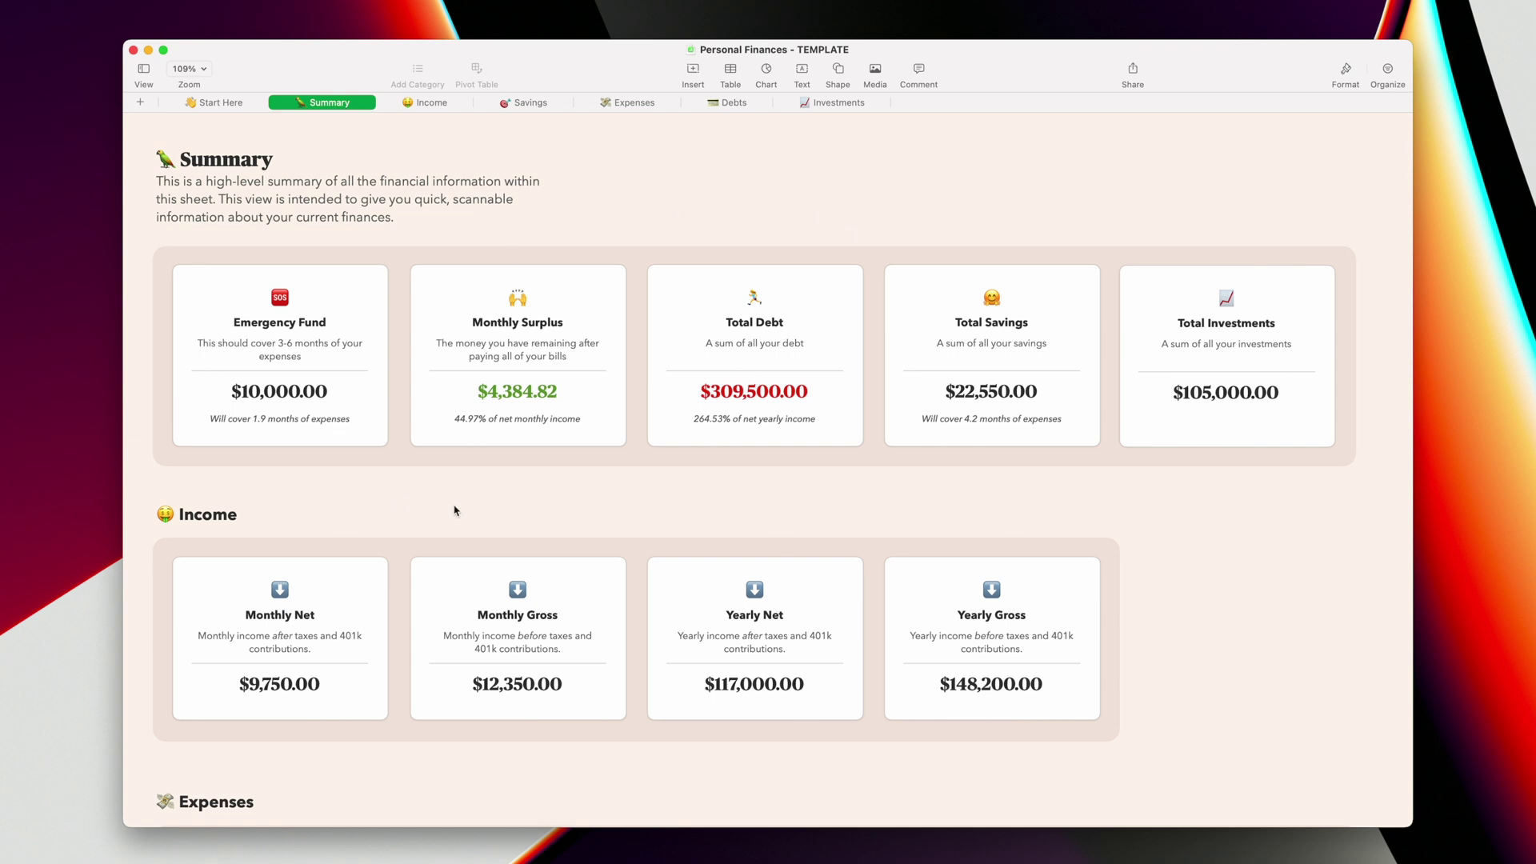
pyautogui.scroll(-5, 454, 510)
pyautogui.scroll(5, 454, 511)
pyautogui.scroll(-1, 721, 325)
pyautogui.scroll(-15, 286, 419)
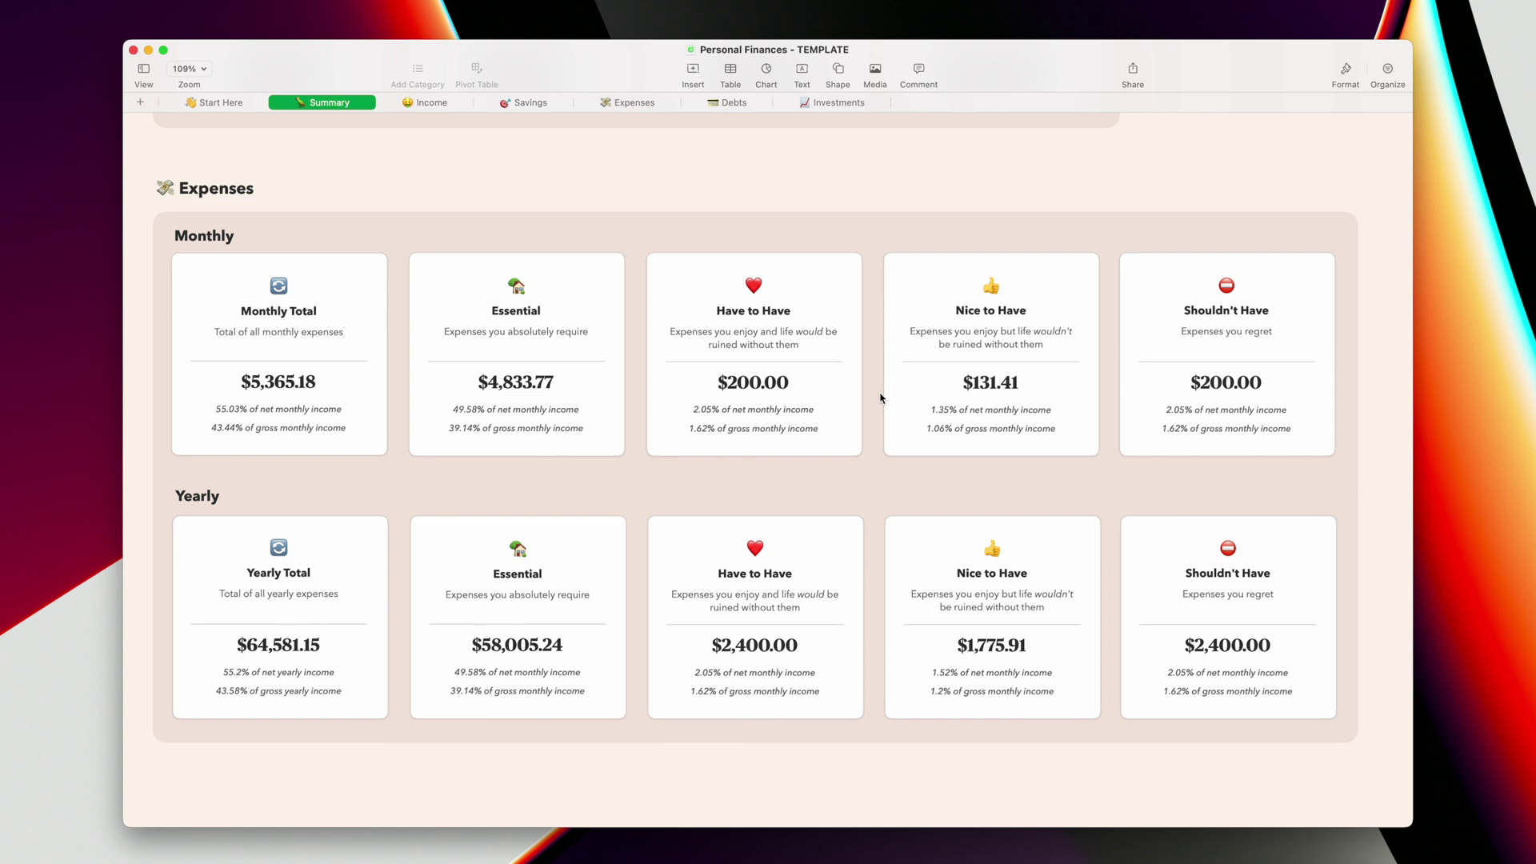
pyautogui.scroll(15, 880, 398)
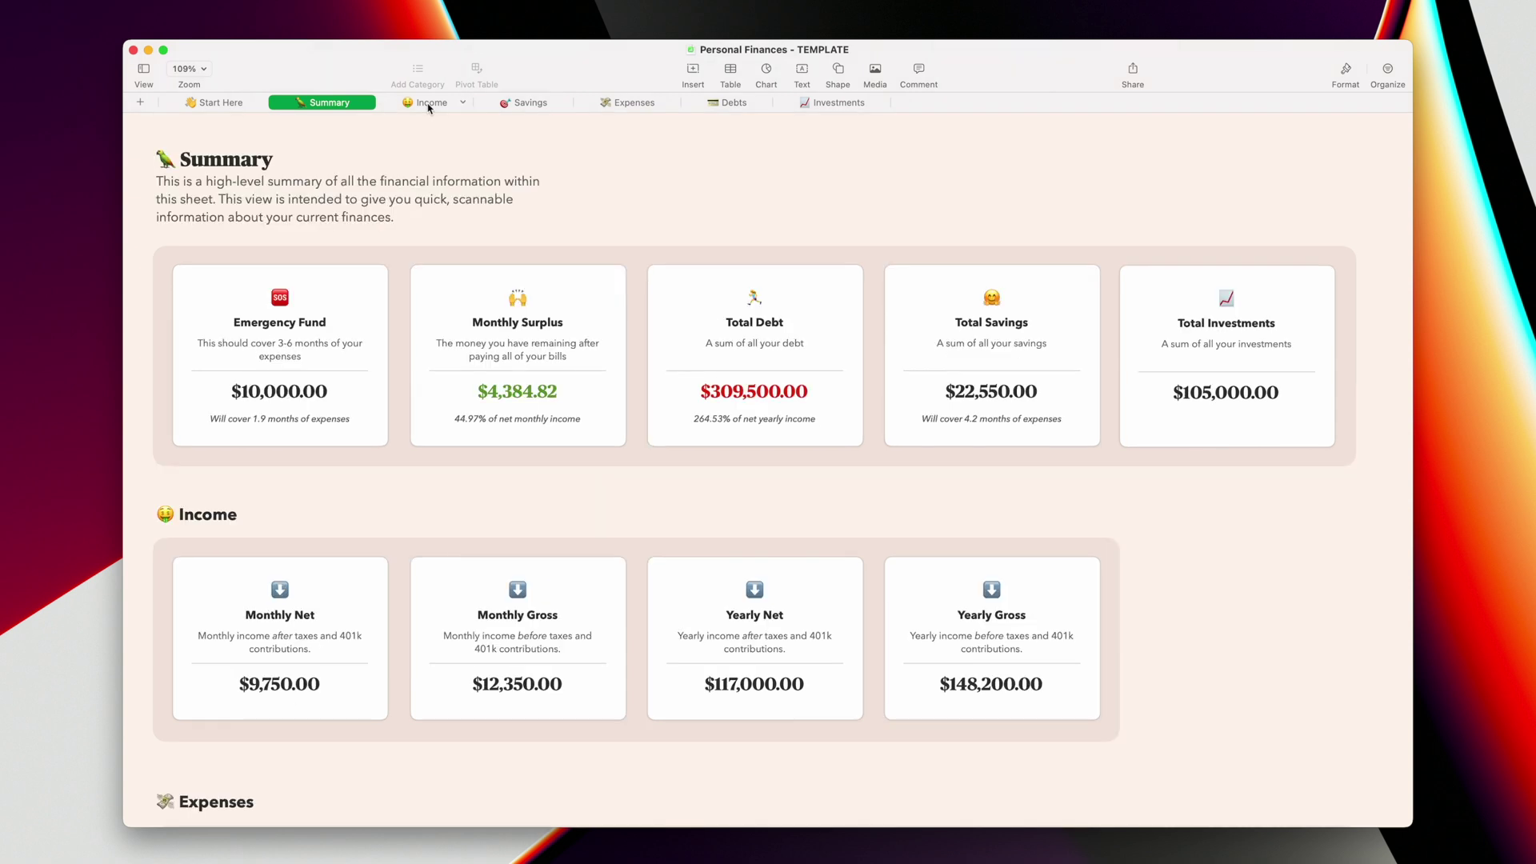
# Select the Income sheet's bi-weekly net and gross figures (B2:C4), then bring up Savings
pyautogui.click(429, 104)
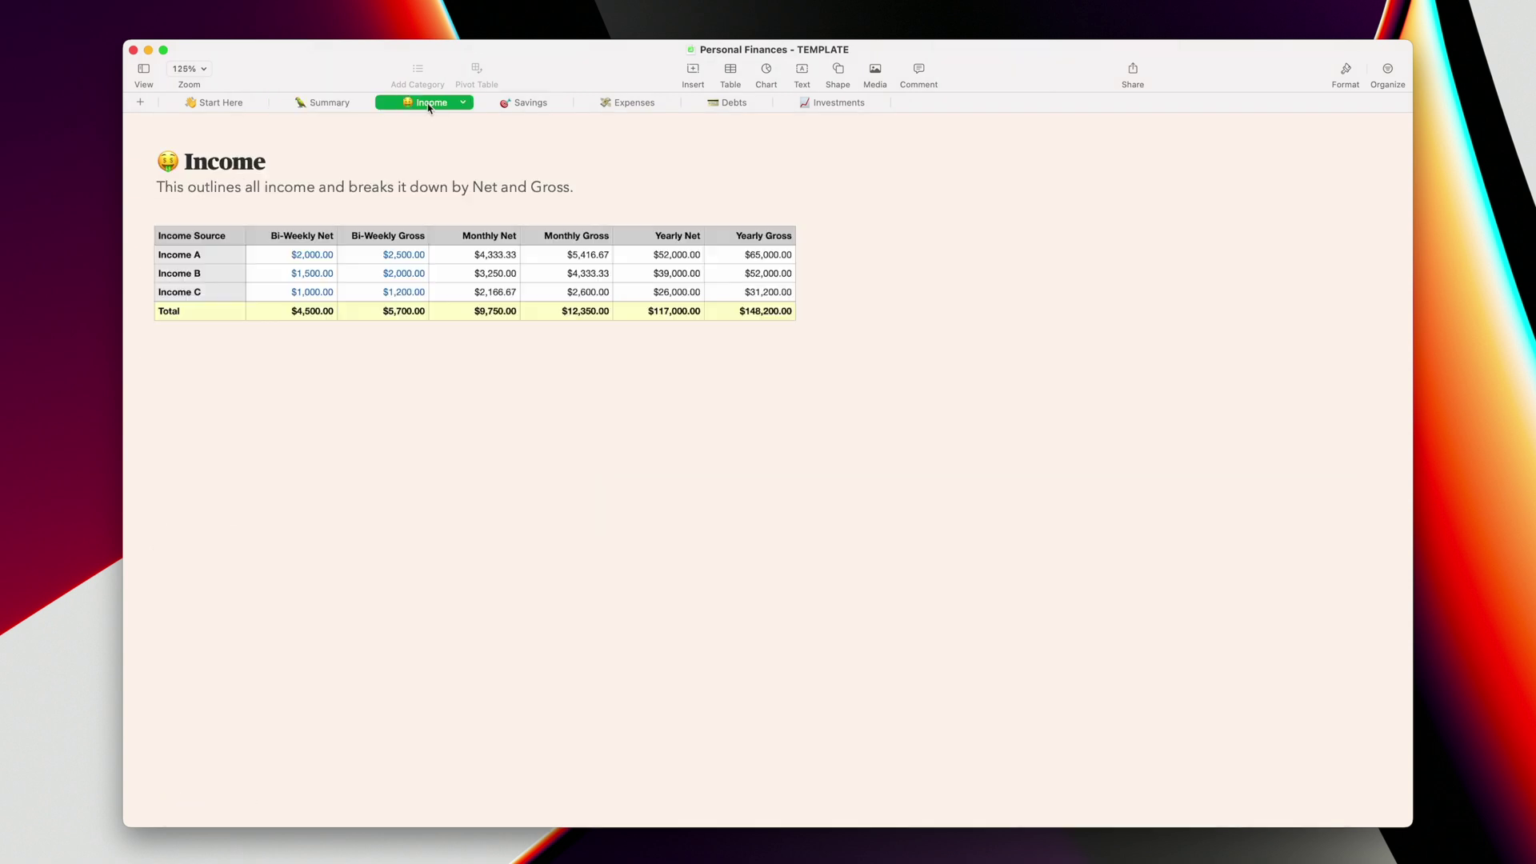
pyautogui.click(206, 263)
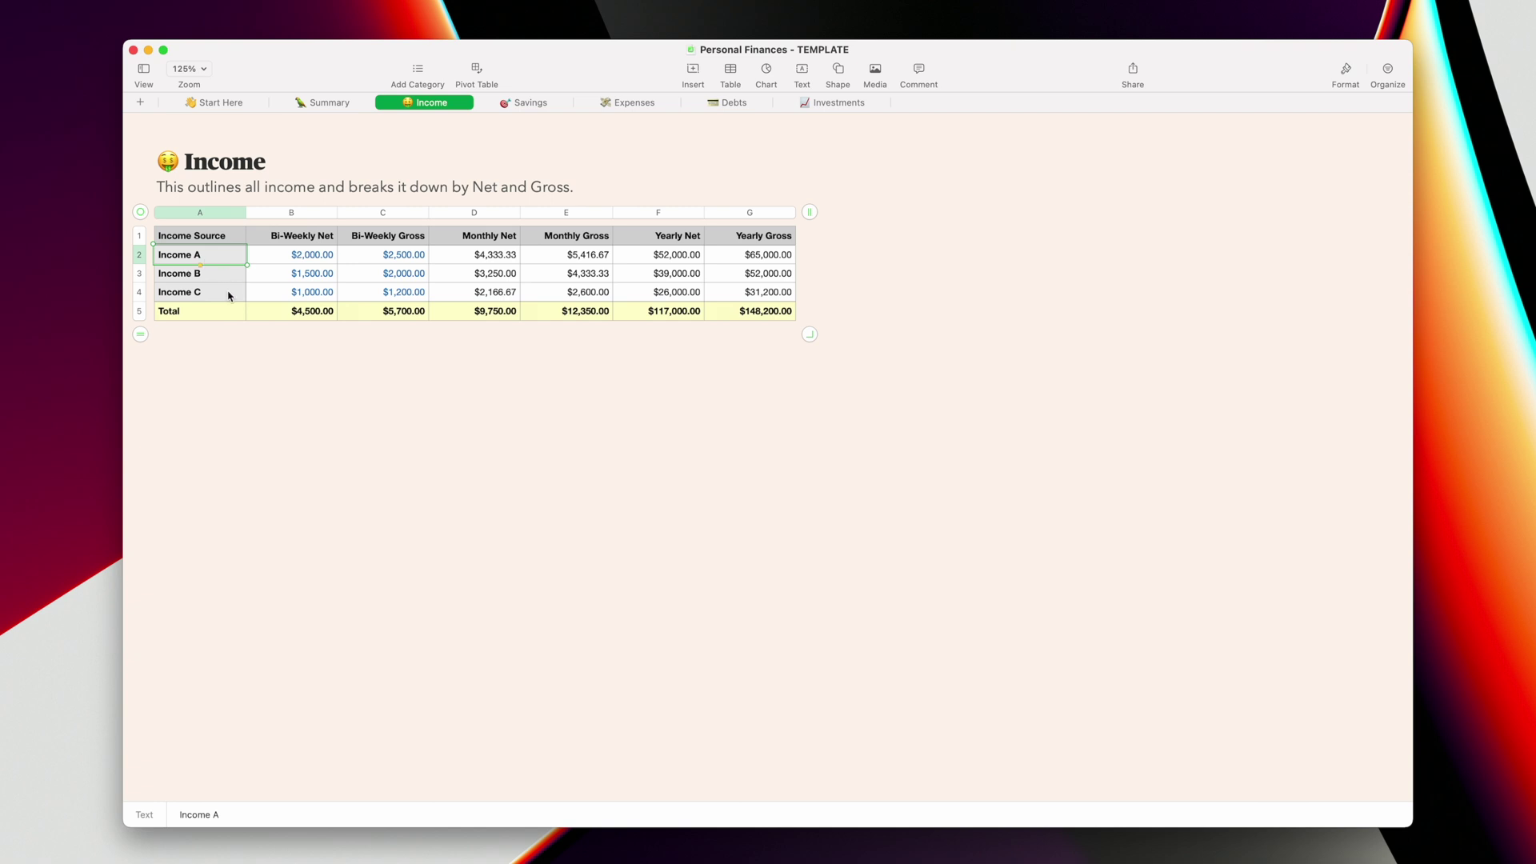
pyautogui.click(317, 259)
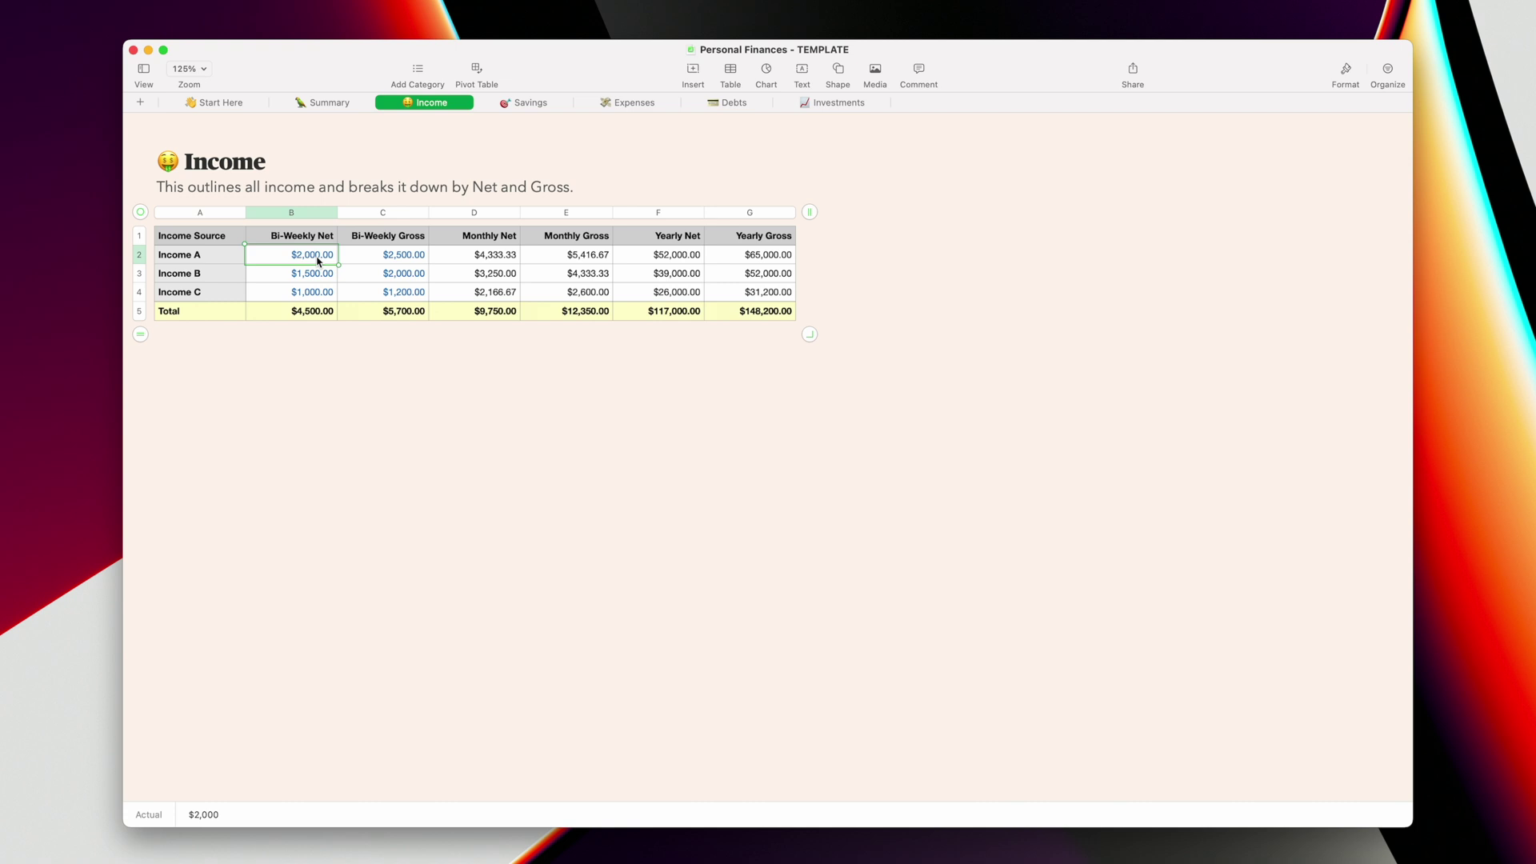
pyautogui.hotkey('shift', 'Right')
pyautogui.hotkey('shift', 'Down')
pyautogui.hotkey('shift', 'Down')
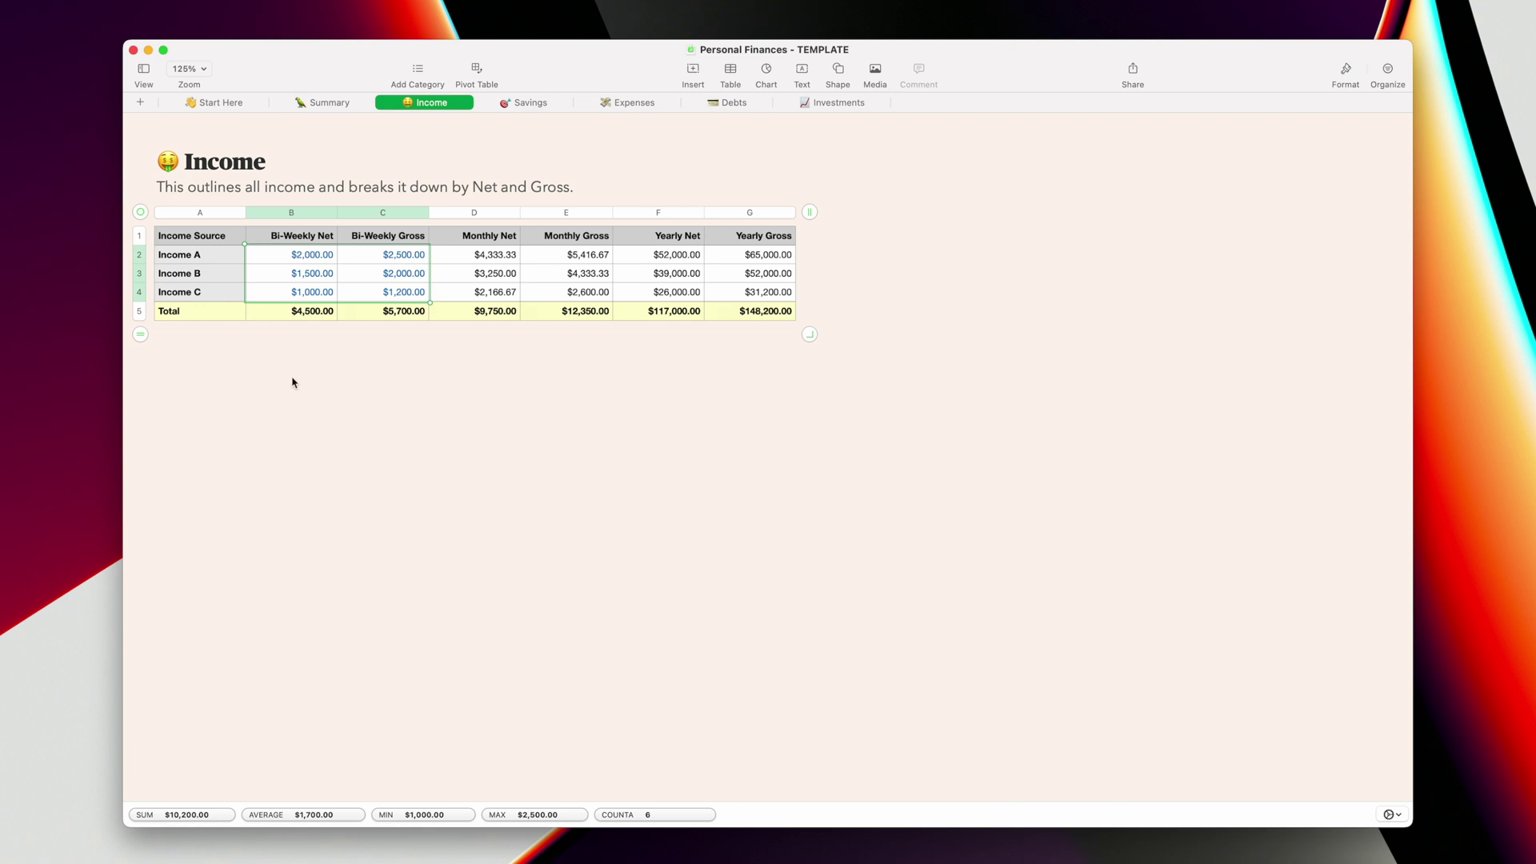
pyautogui.click(311, 361)
pyautogui.click(303, 255)
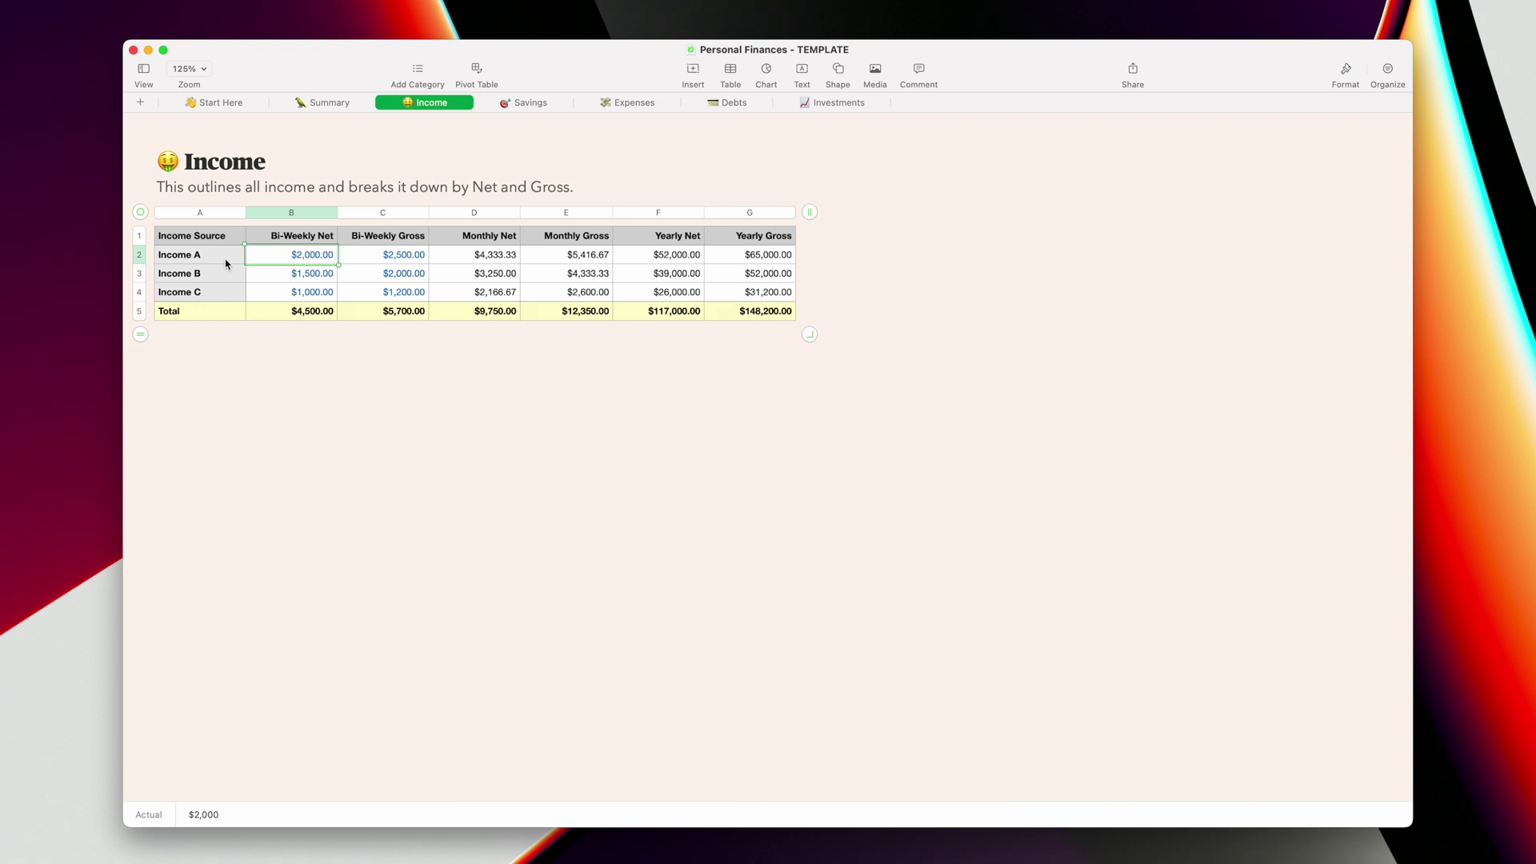
pyautogui.click(530, 102)
pyautogui.click(811, 170)
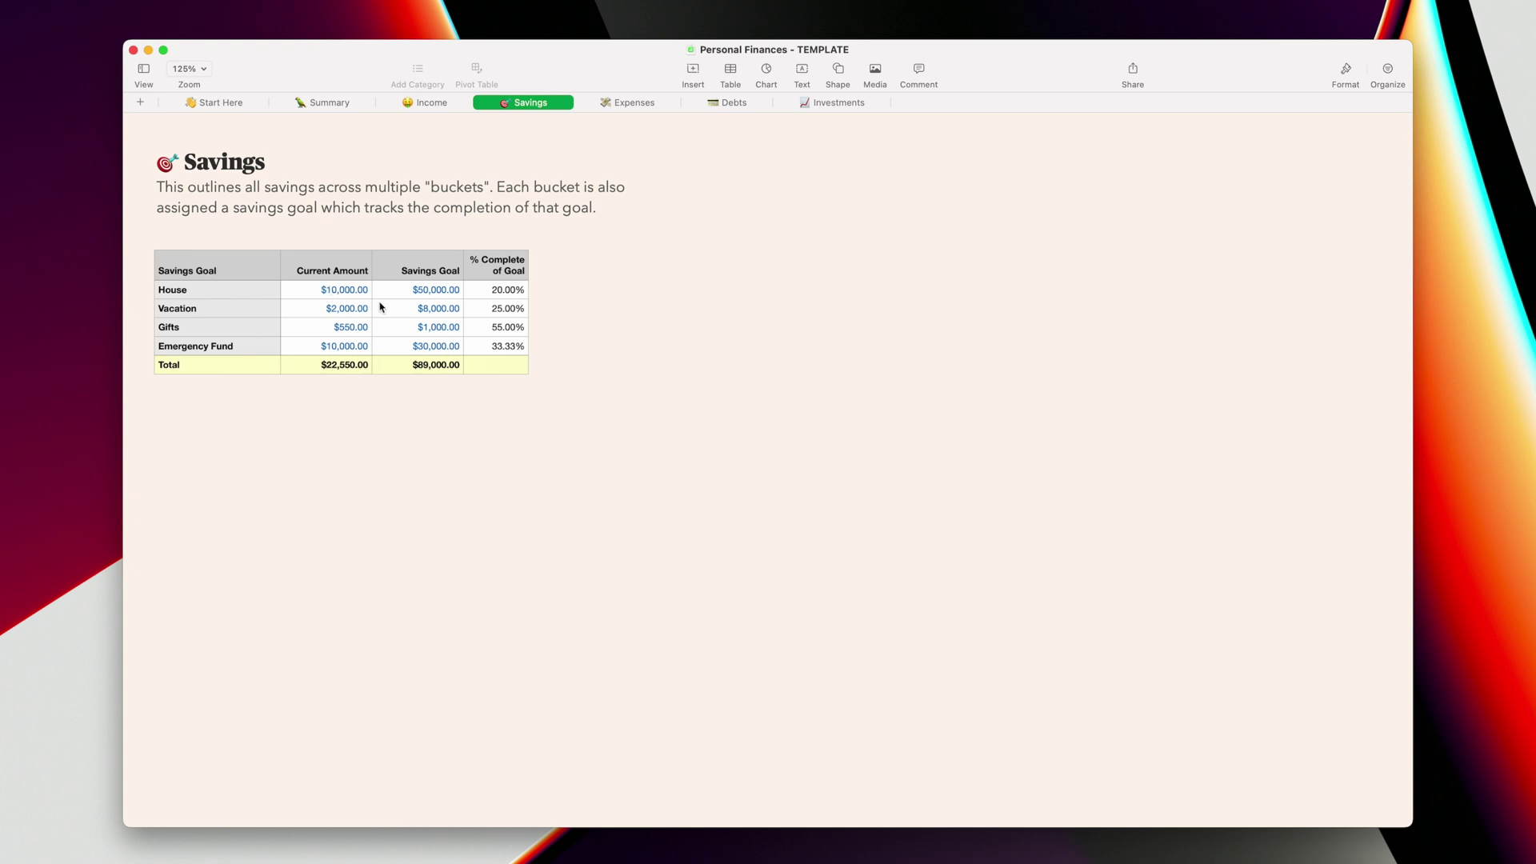
# Check the House ($50,000.00 goal, $10,000.00 saved), Vacation, Gifts ($550.00) and Emergency Fund buckets, then show Expenses
pyautogui.click(210, 293)
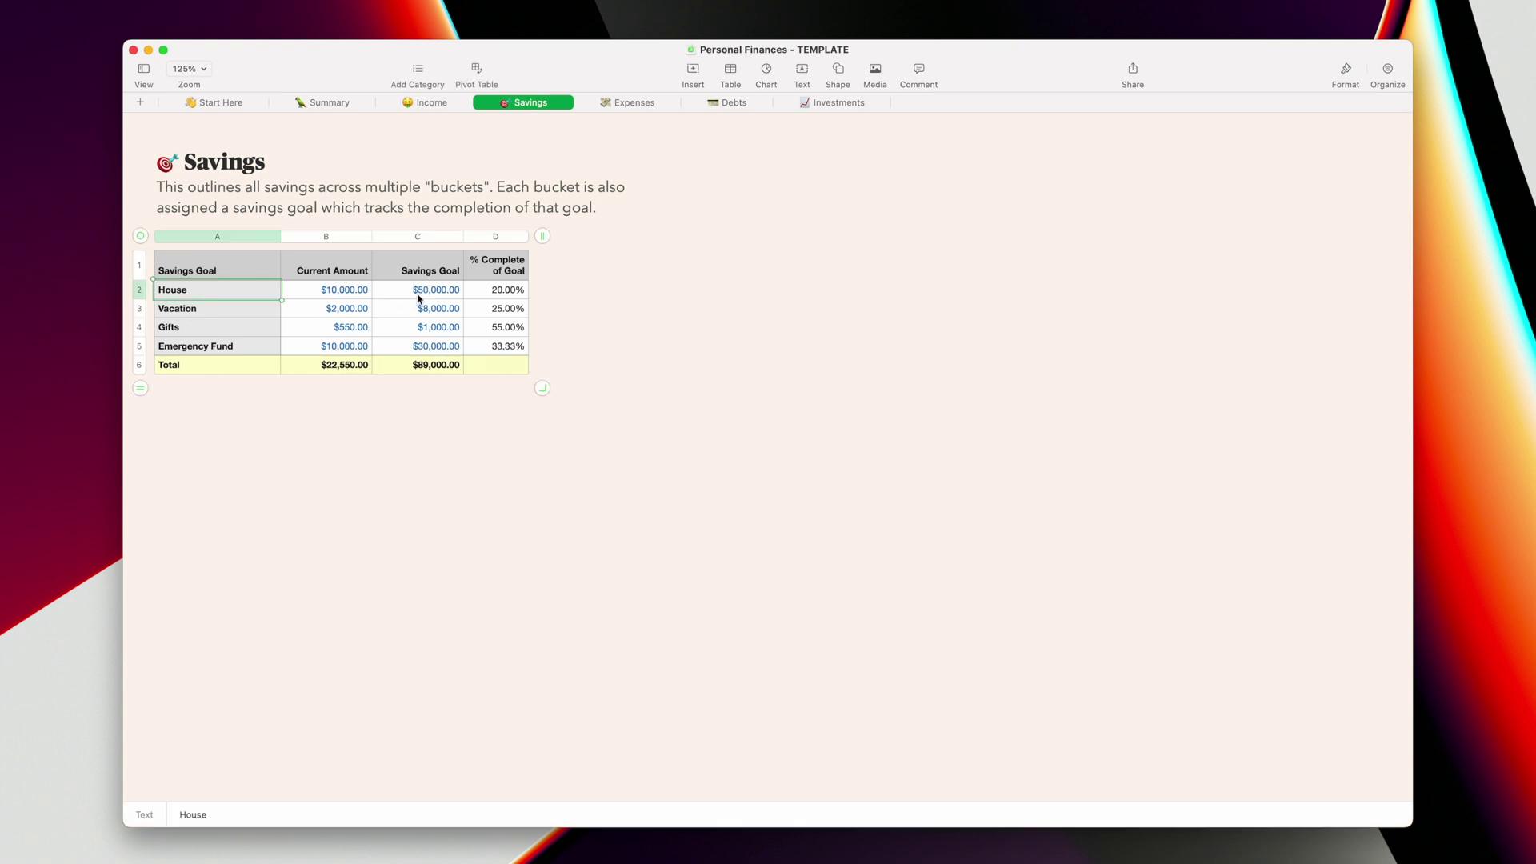
pyautogui.click(438, 296)
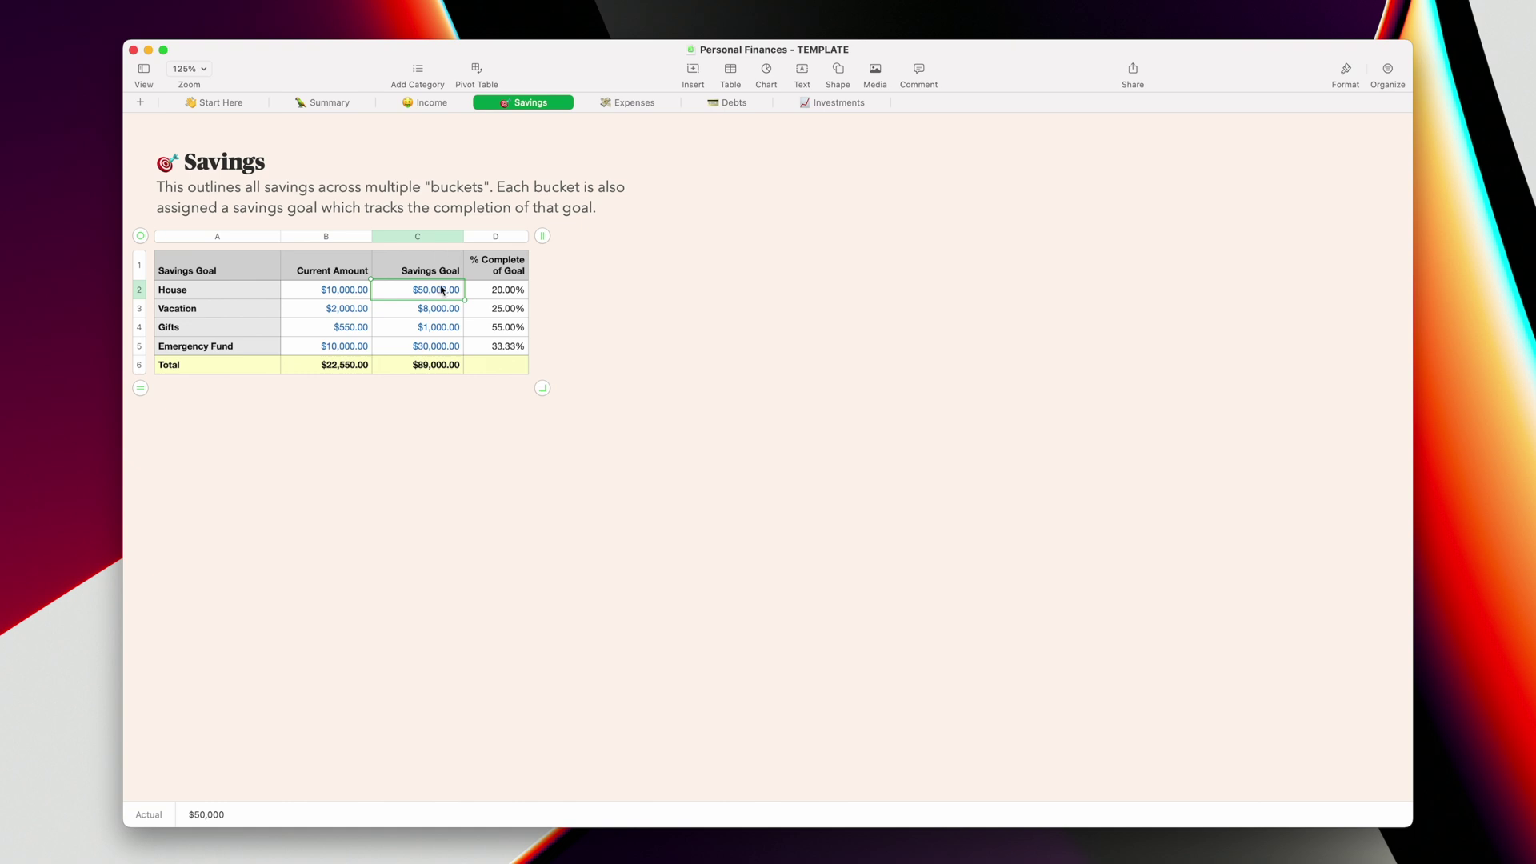
pyautogui.click(329, 295)
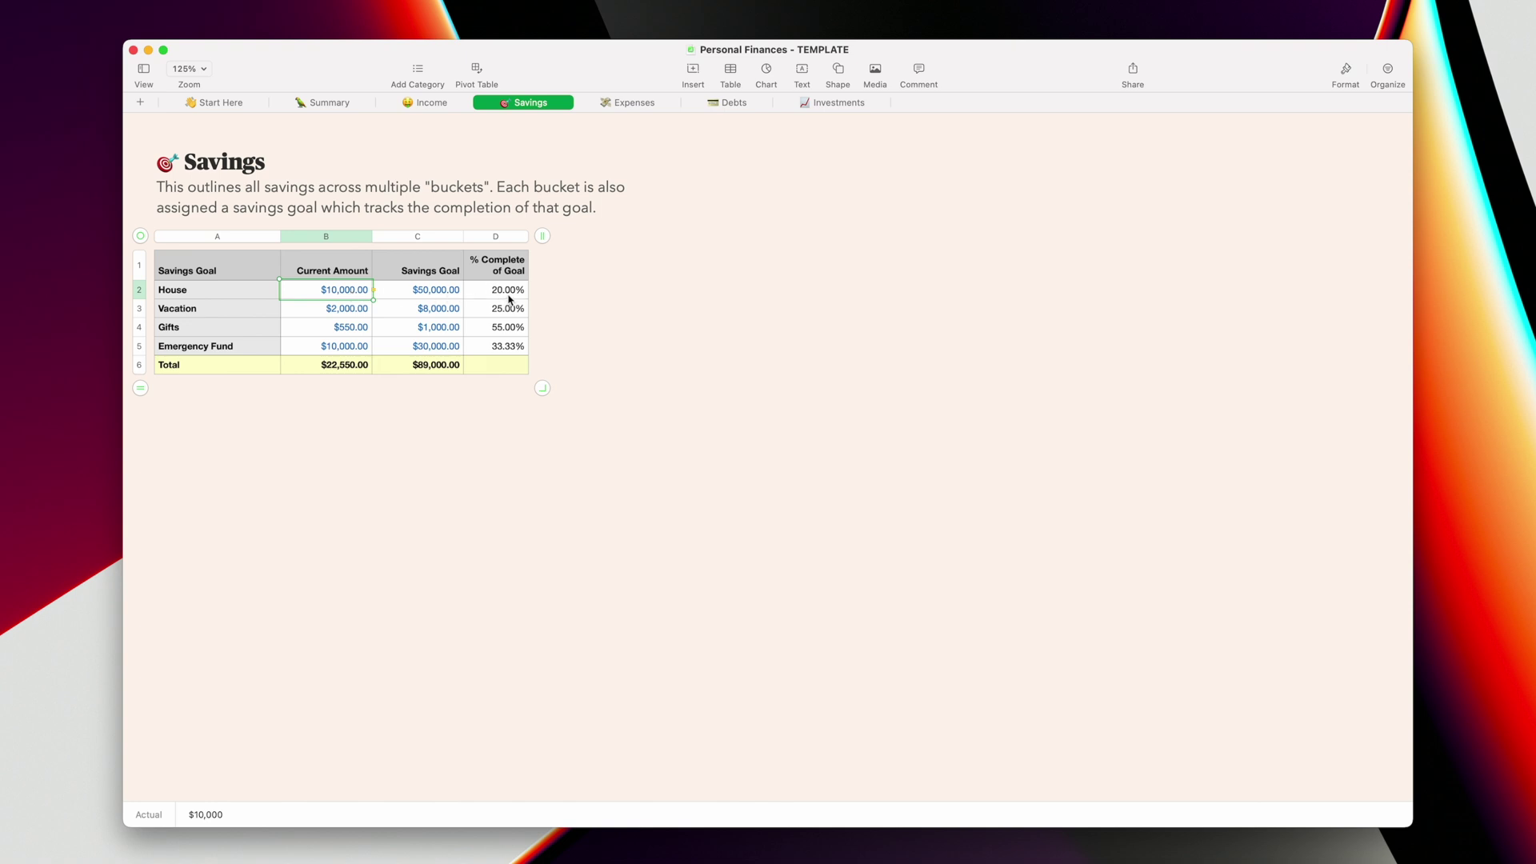
pyautogui.click(223, 313)
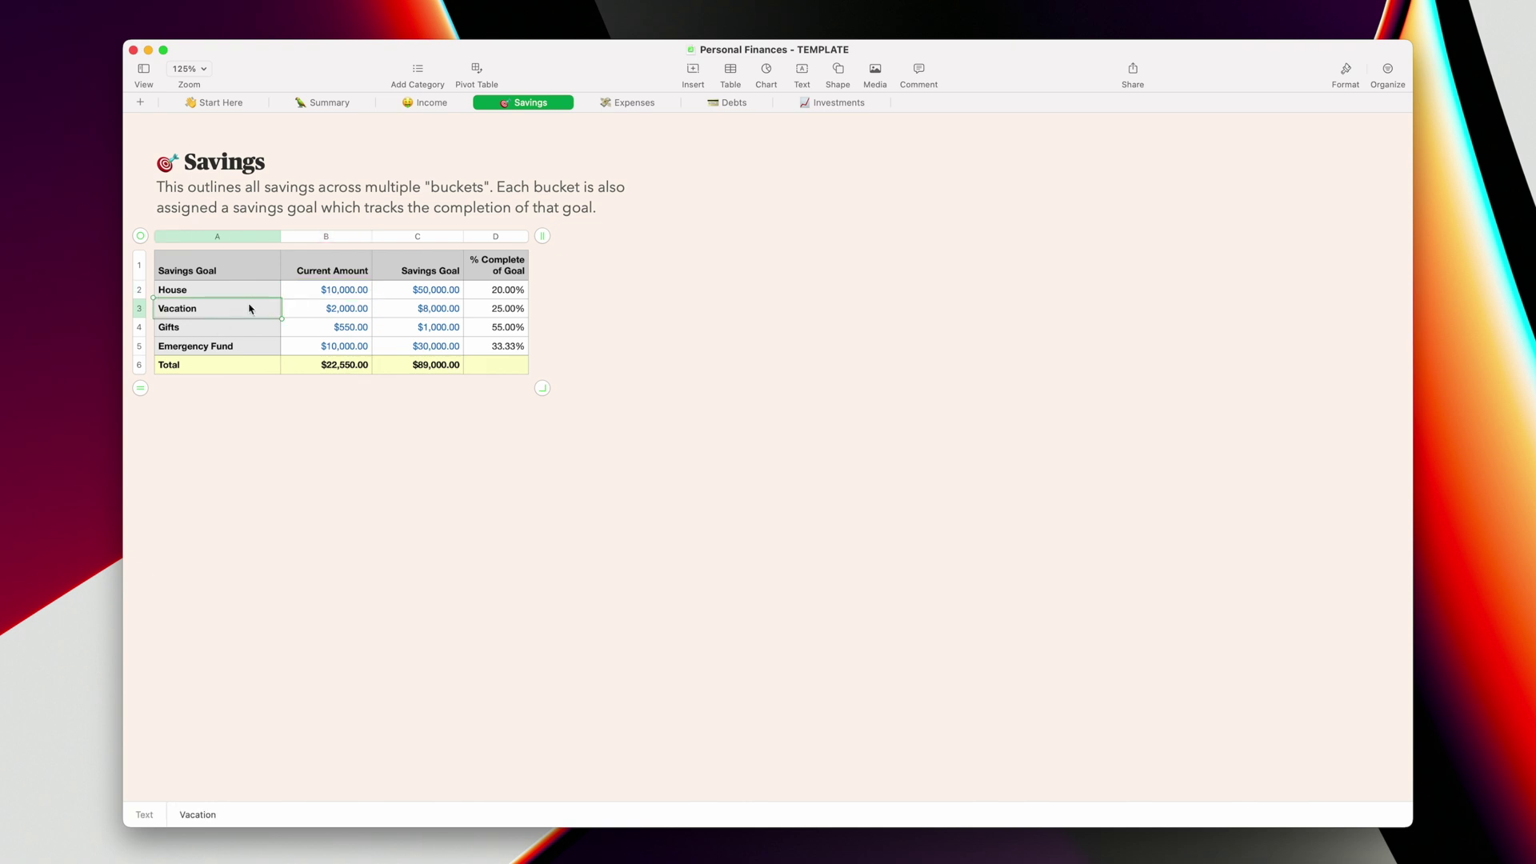
pyautogui.click(229, 335)
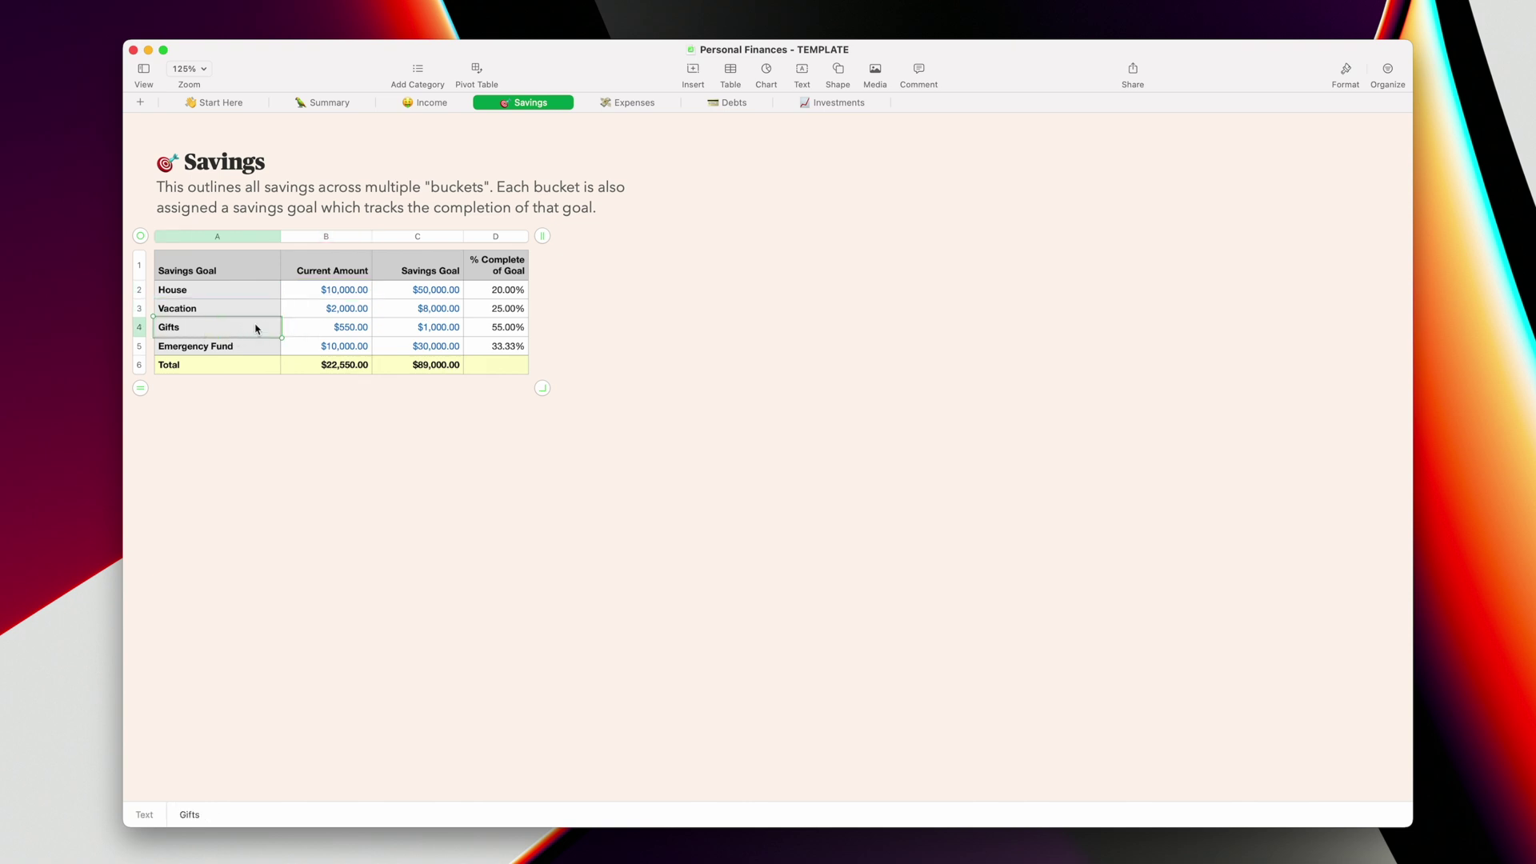
pyautogui.click(325, 328)
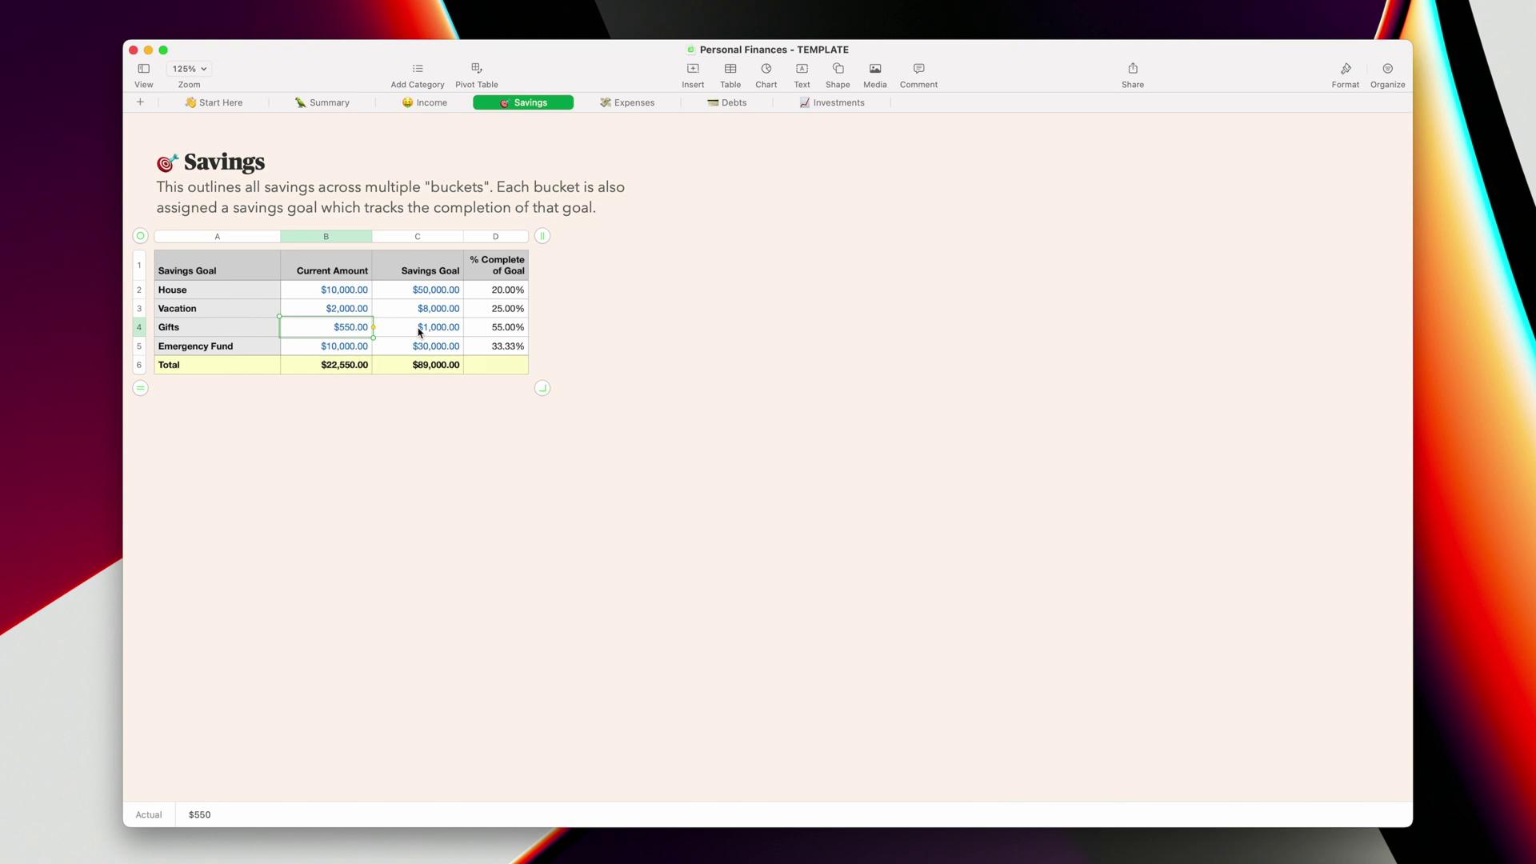
pyautogui.press('Return')
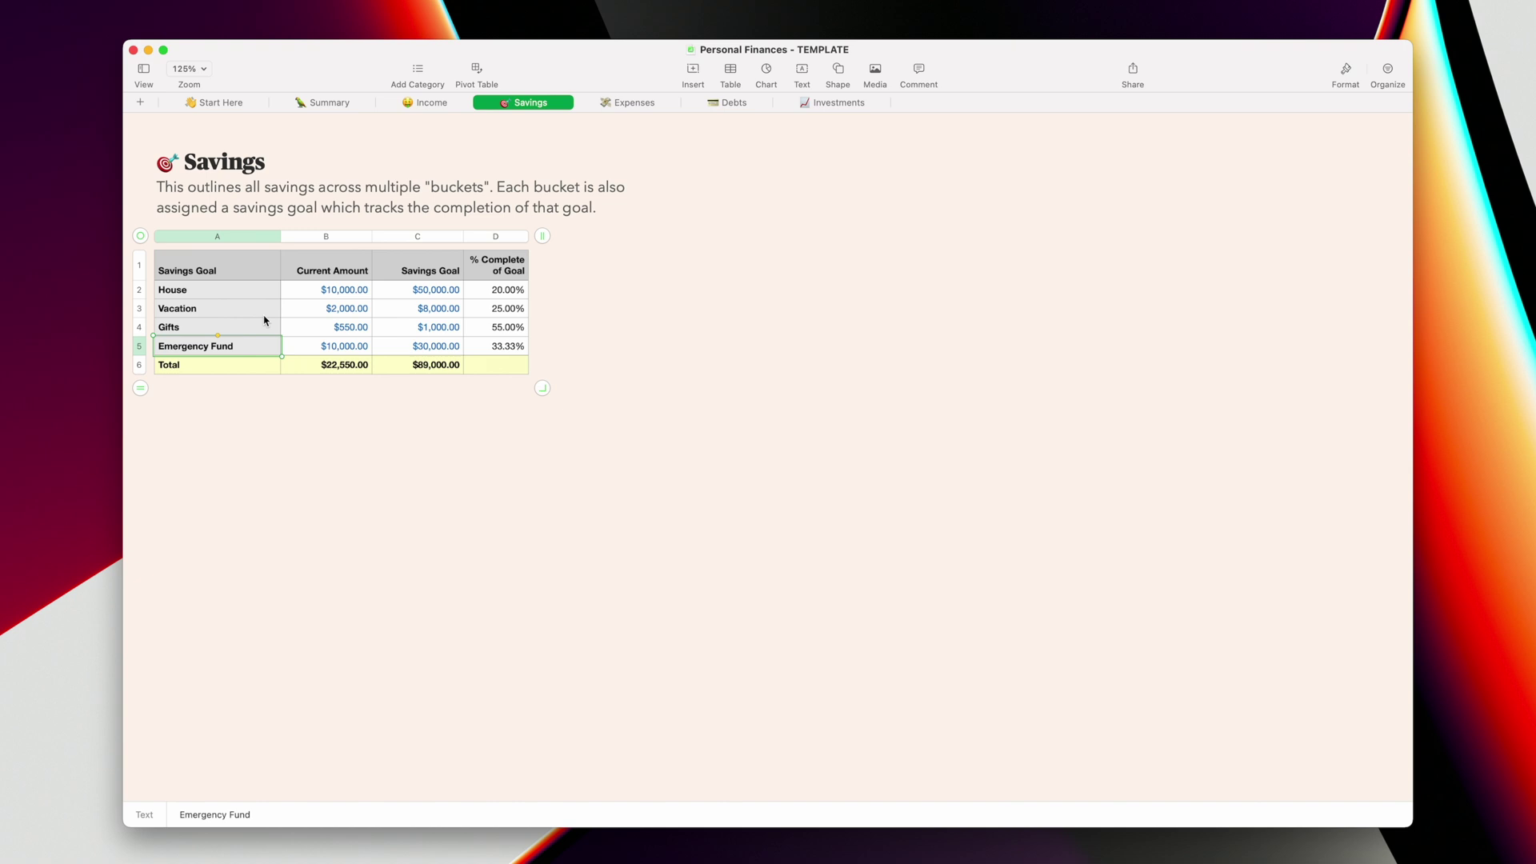
pyautogui.click(636, 104)
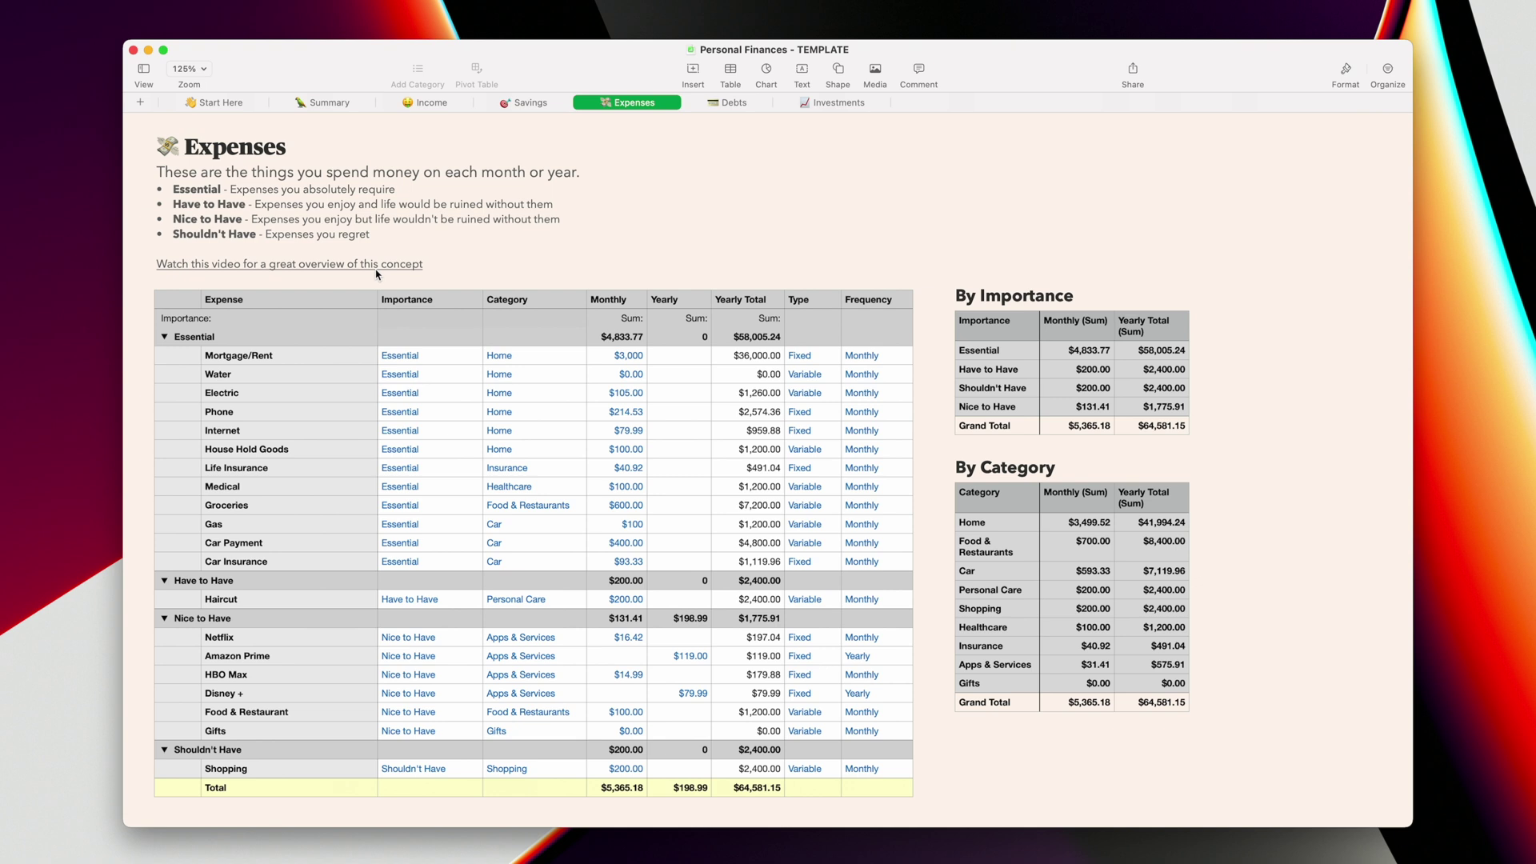
pyautogui.click(264, 363)
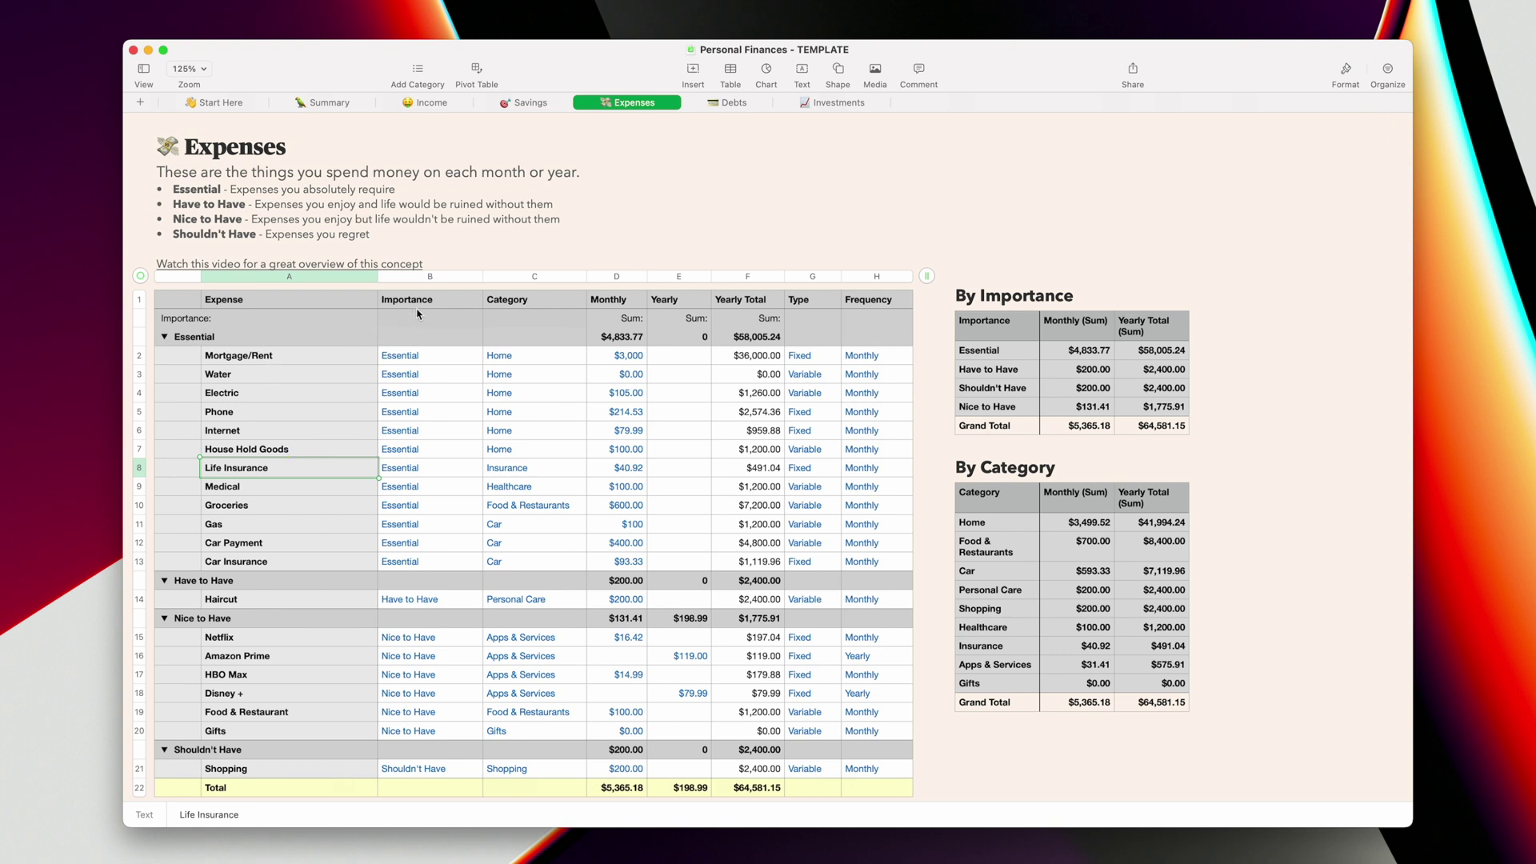
pyautogui.click(424, 360)
pyautogui.click(284, 358)
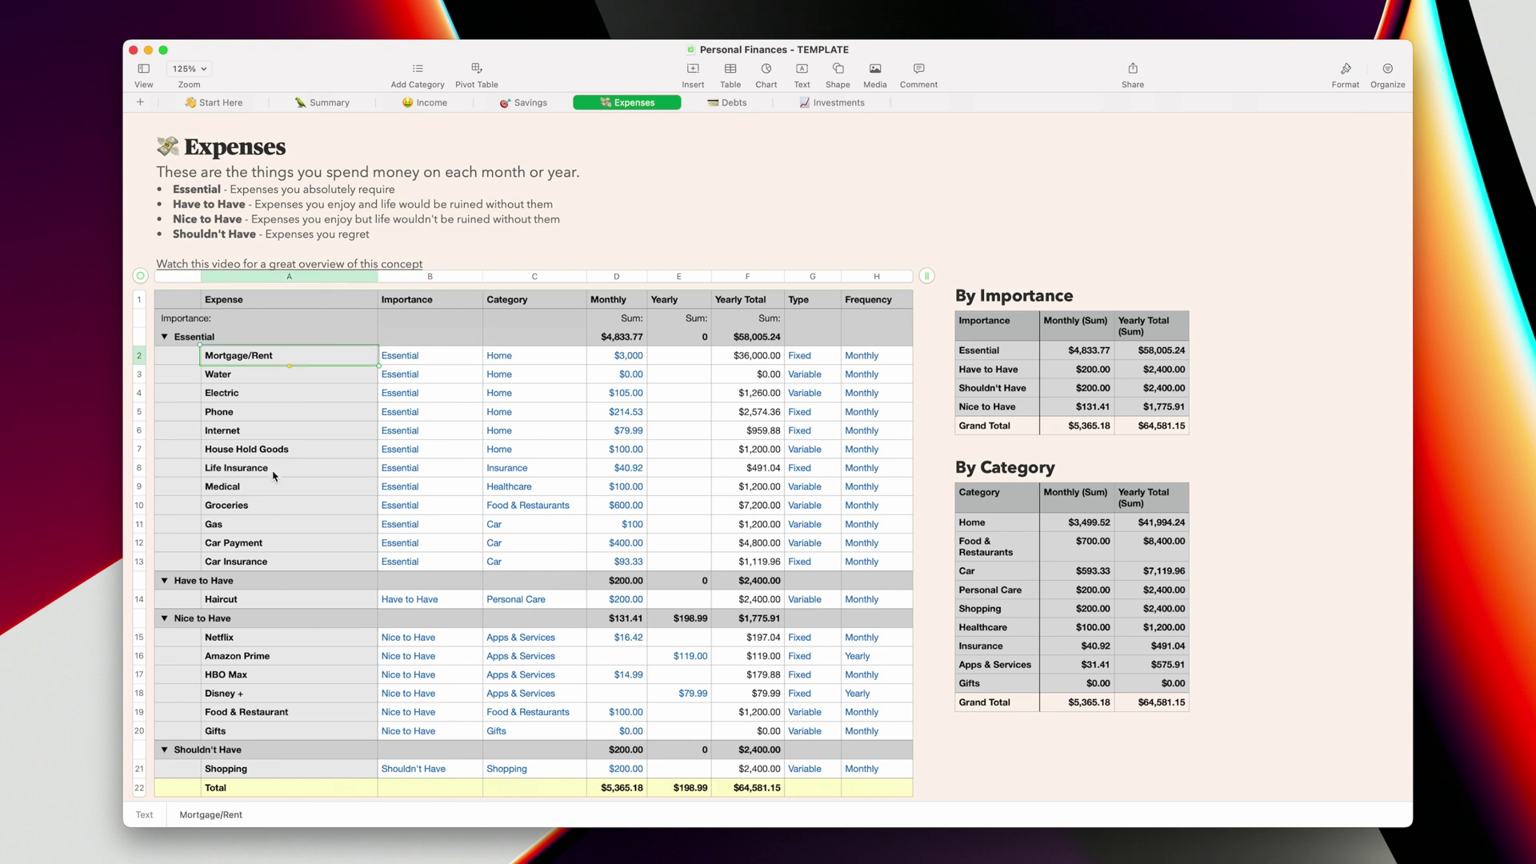
pyautogui.scroll(-2, 276, 477)
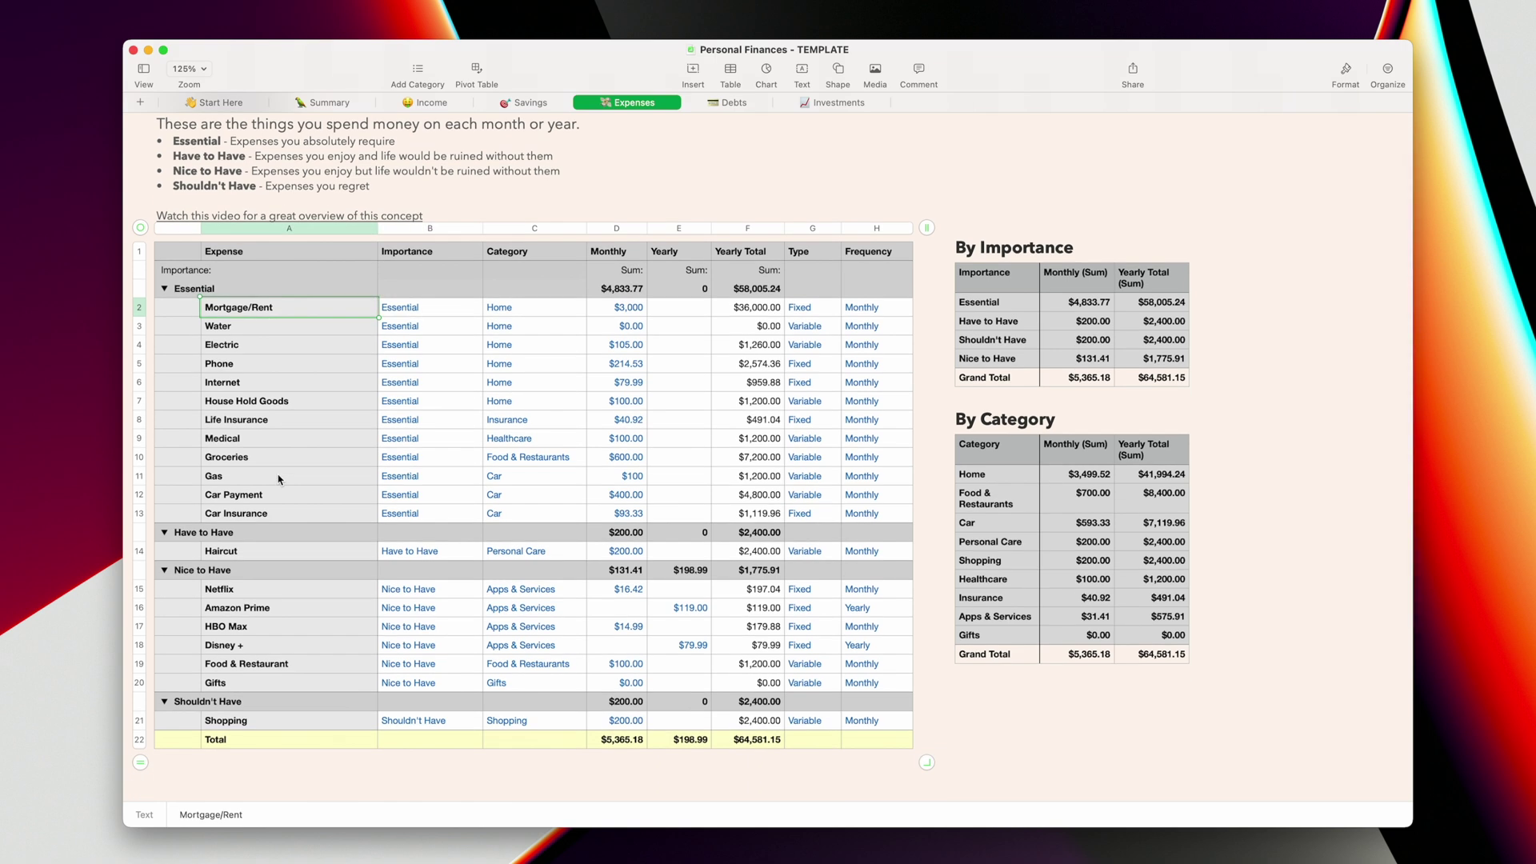
pyautogui.scroll(2, 251, 635)
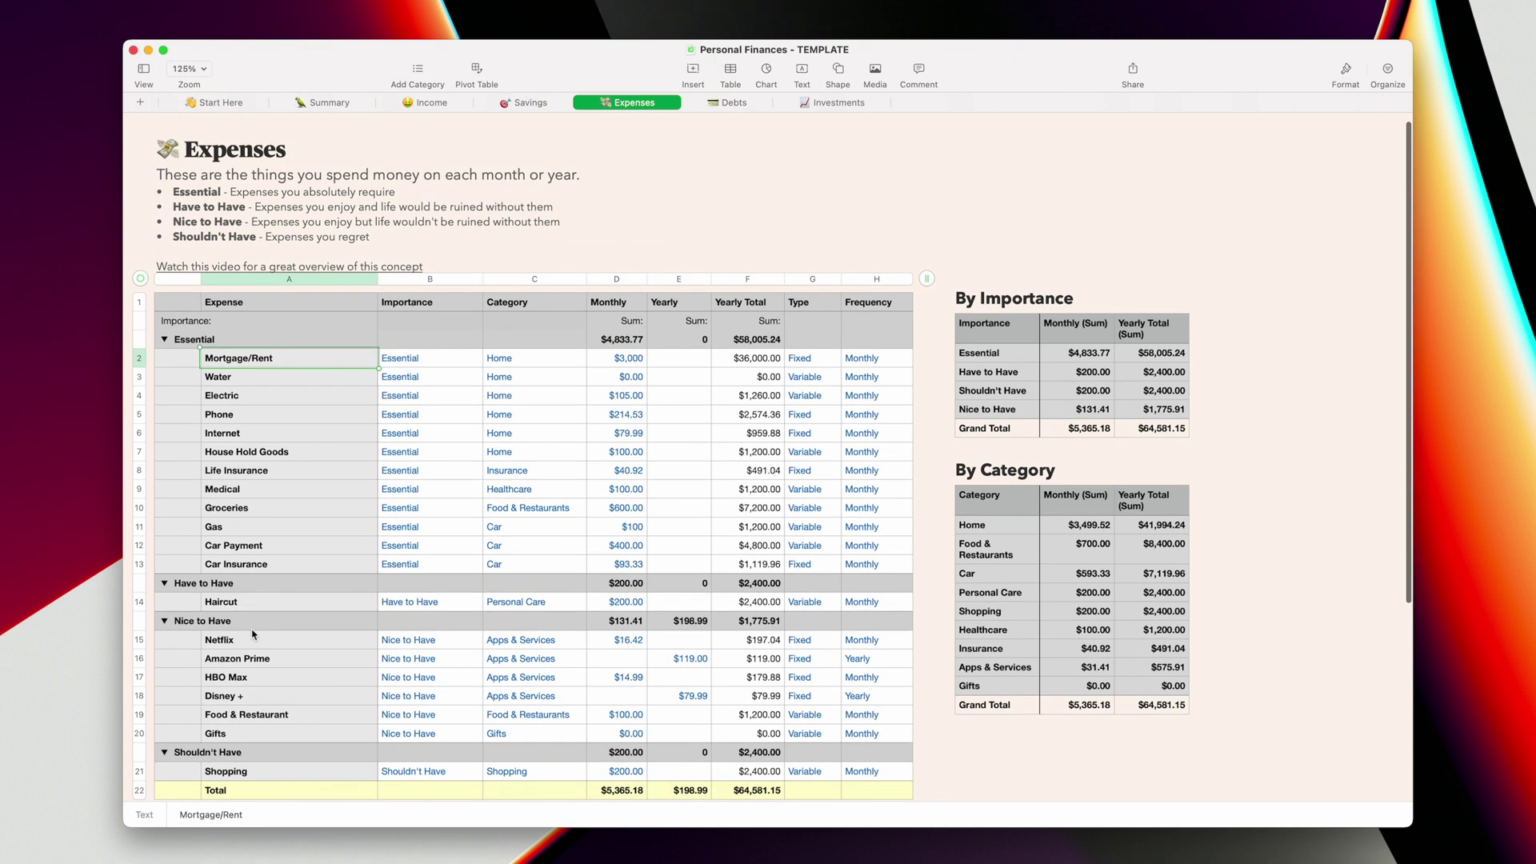
pyautogui.scroll(-1, 252, 635)
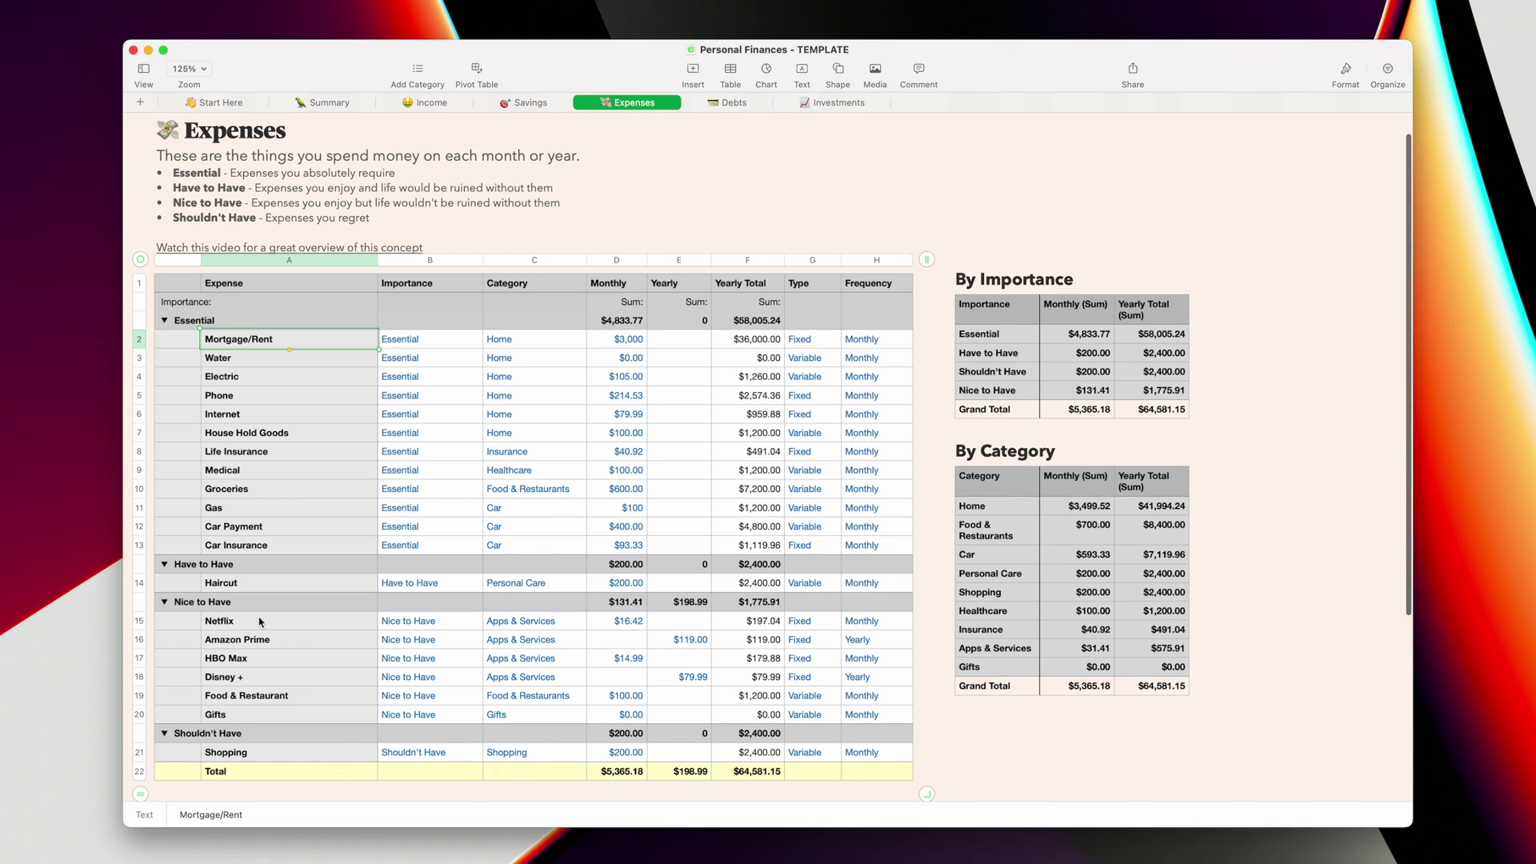
pyautogui.scroll(1, 257, 626)
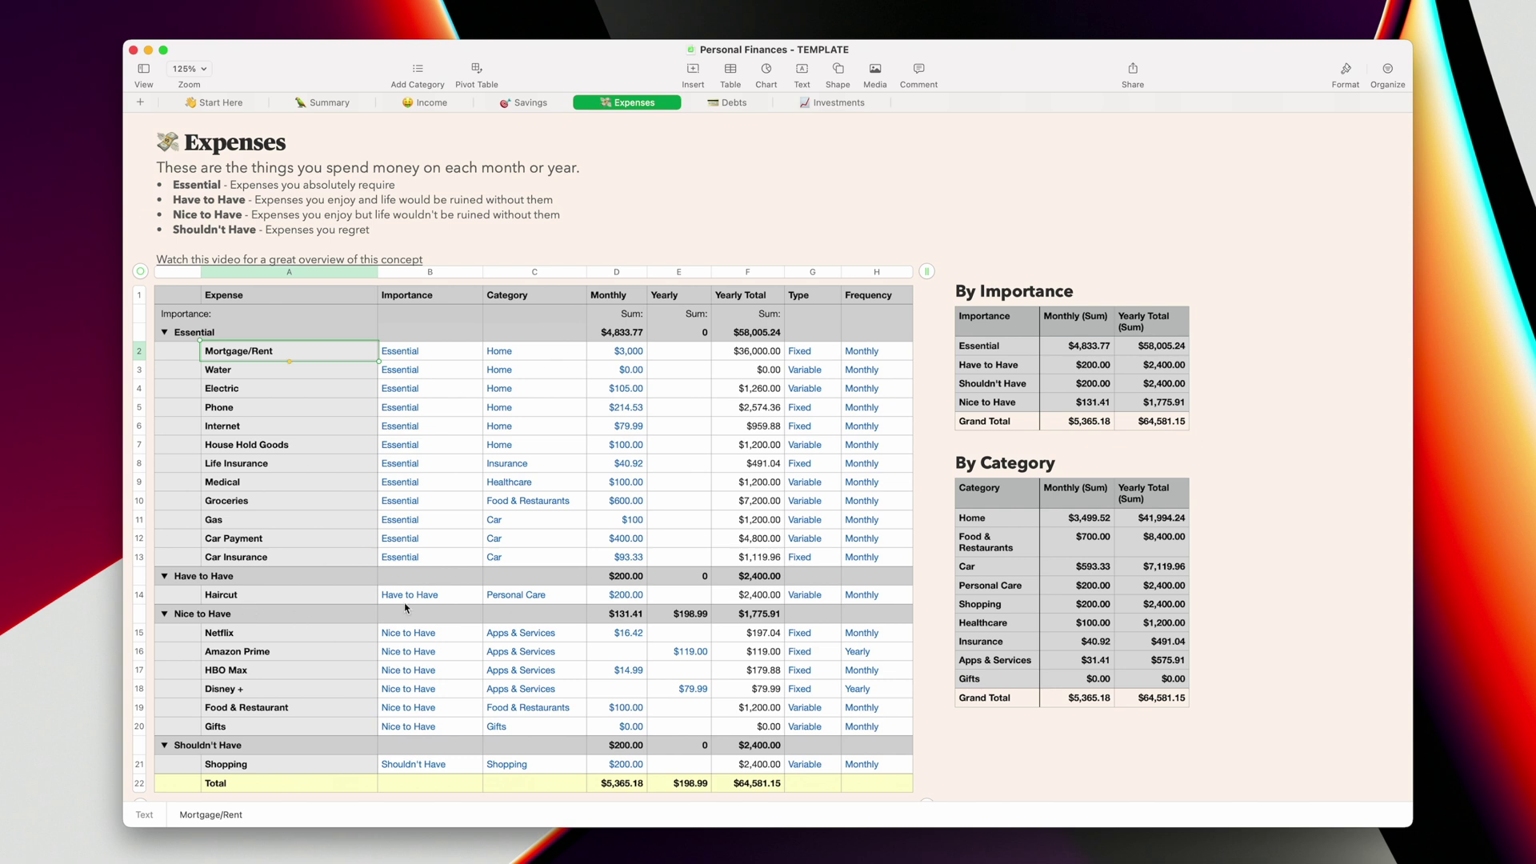
pyautogui.click(252, 505)
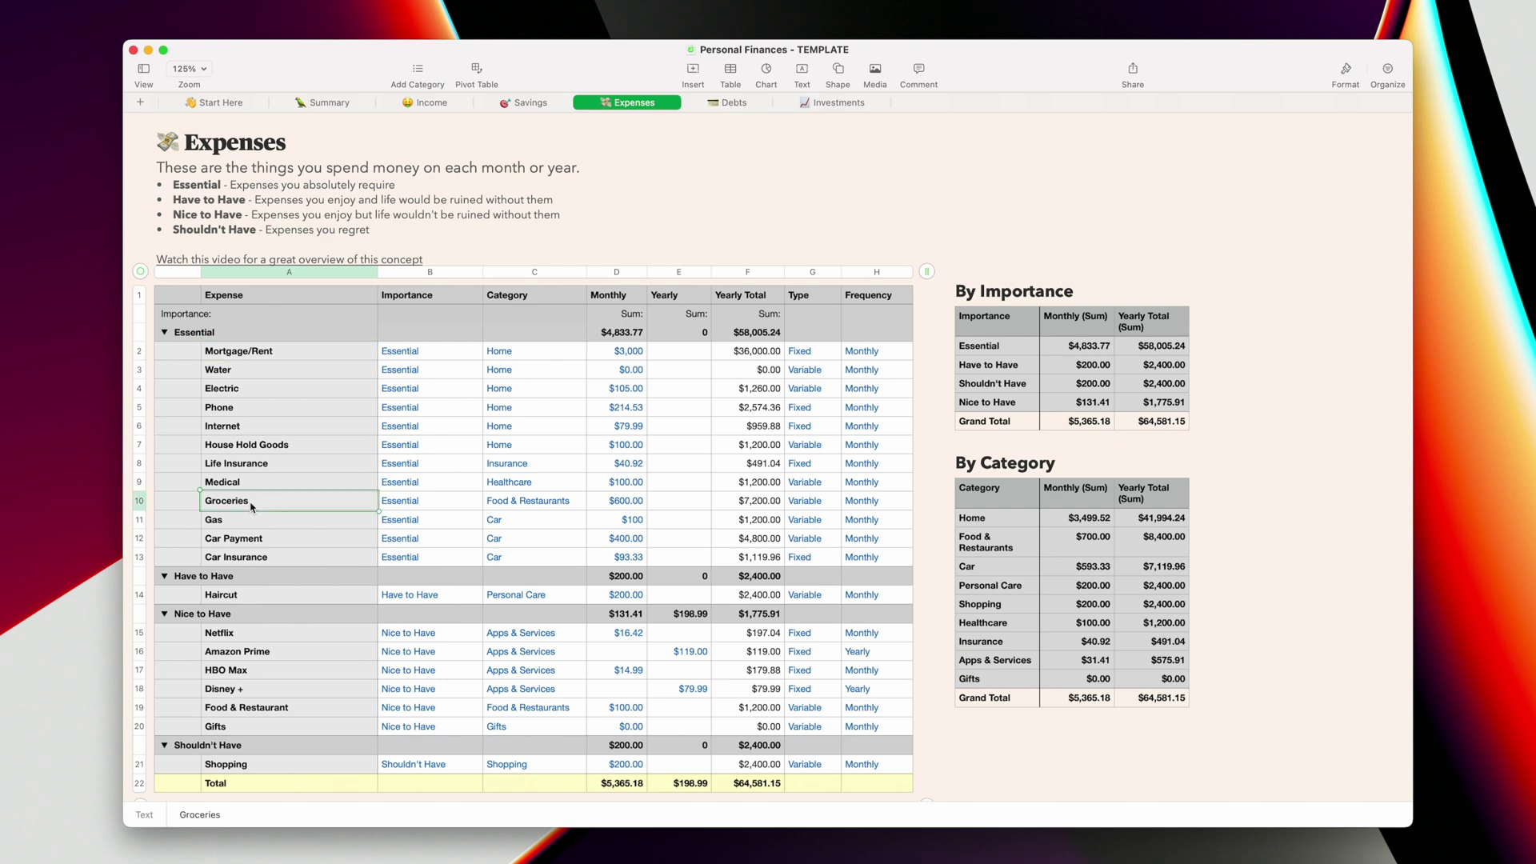
pyautogui.hotkey('alt', 'Up')
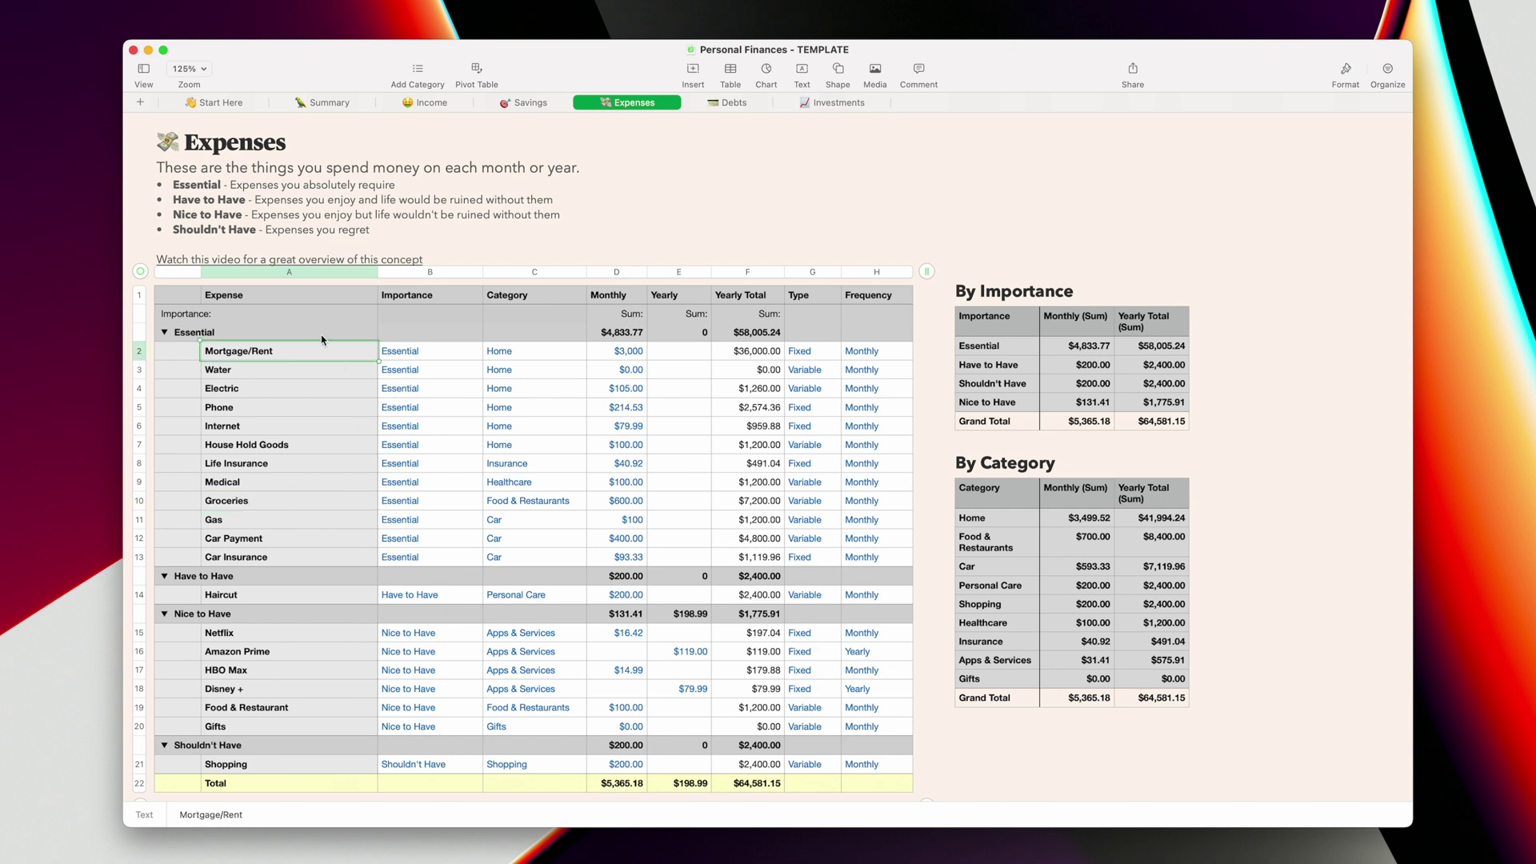
pyautogui.press('Tab')
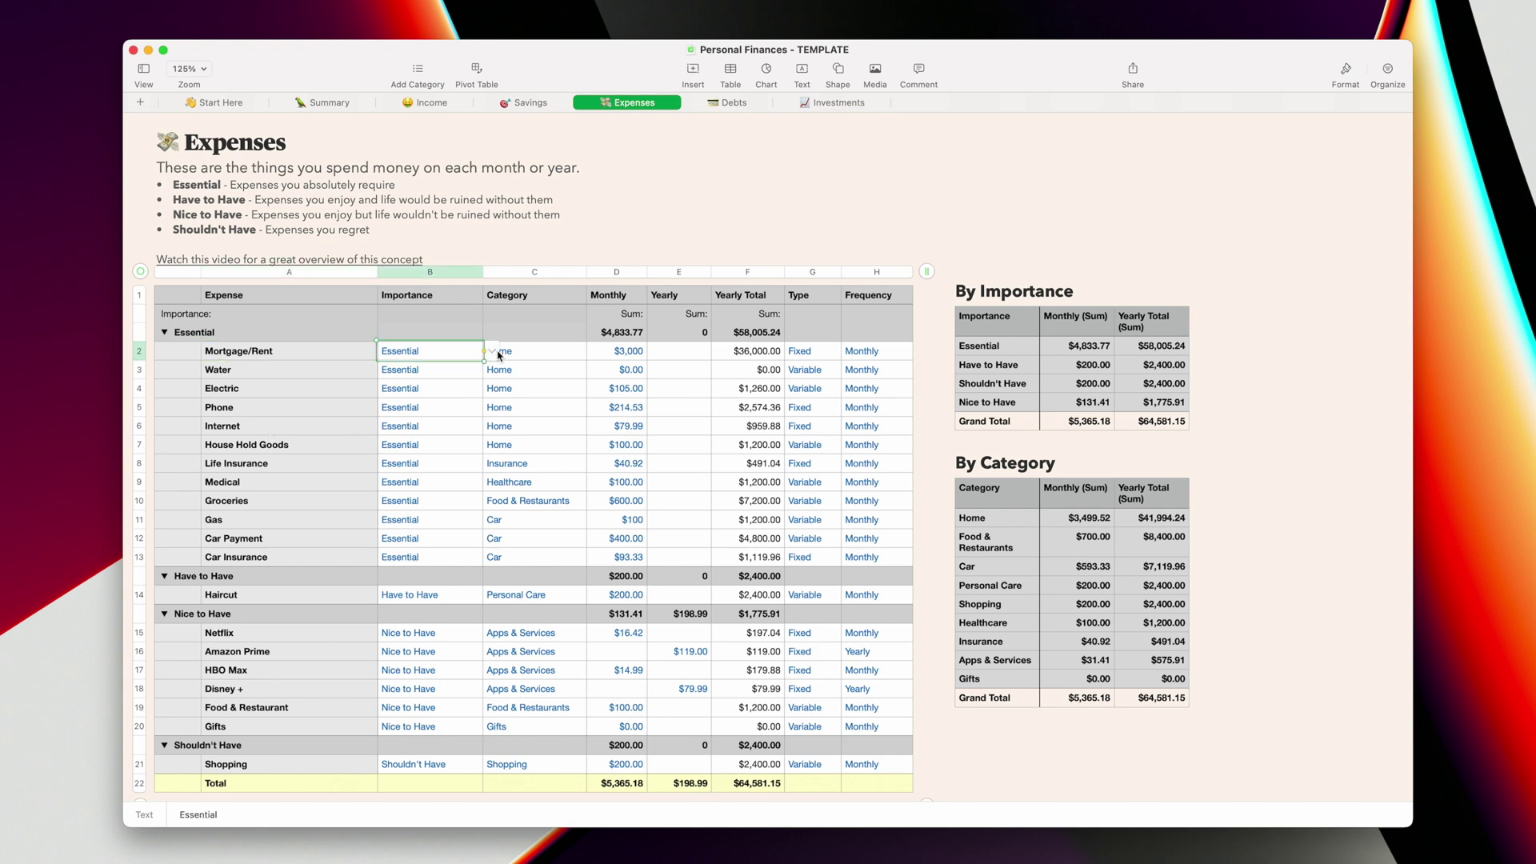
pyautogui.click(492, 351)
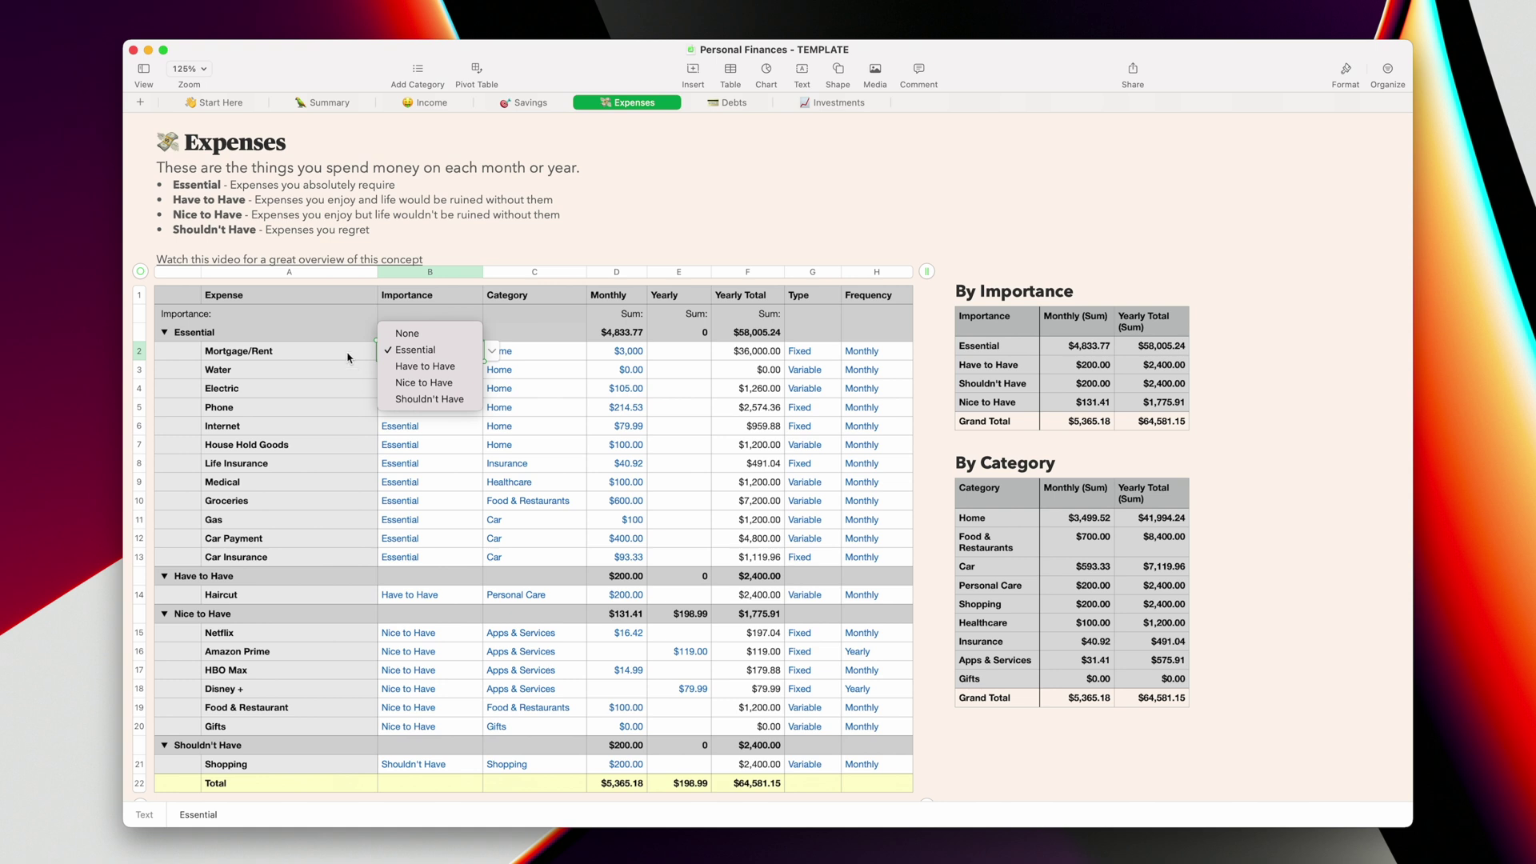
pyautogui.press('Escape')
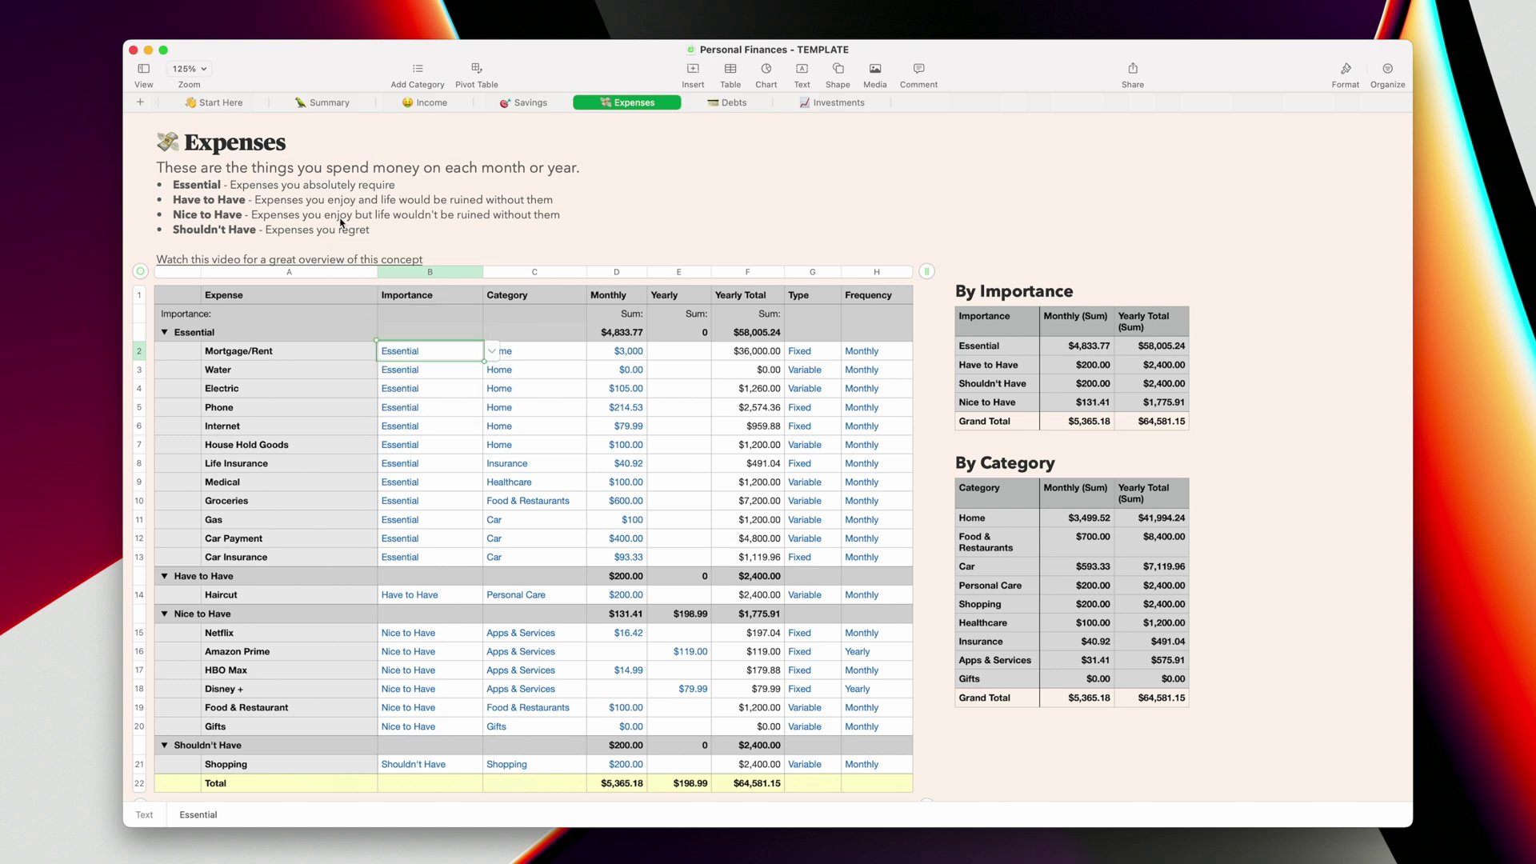
pyautogui.click(586, 351)
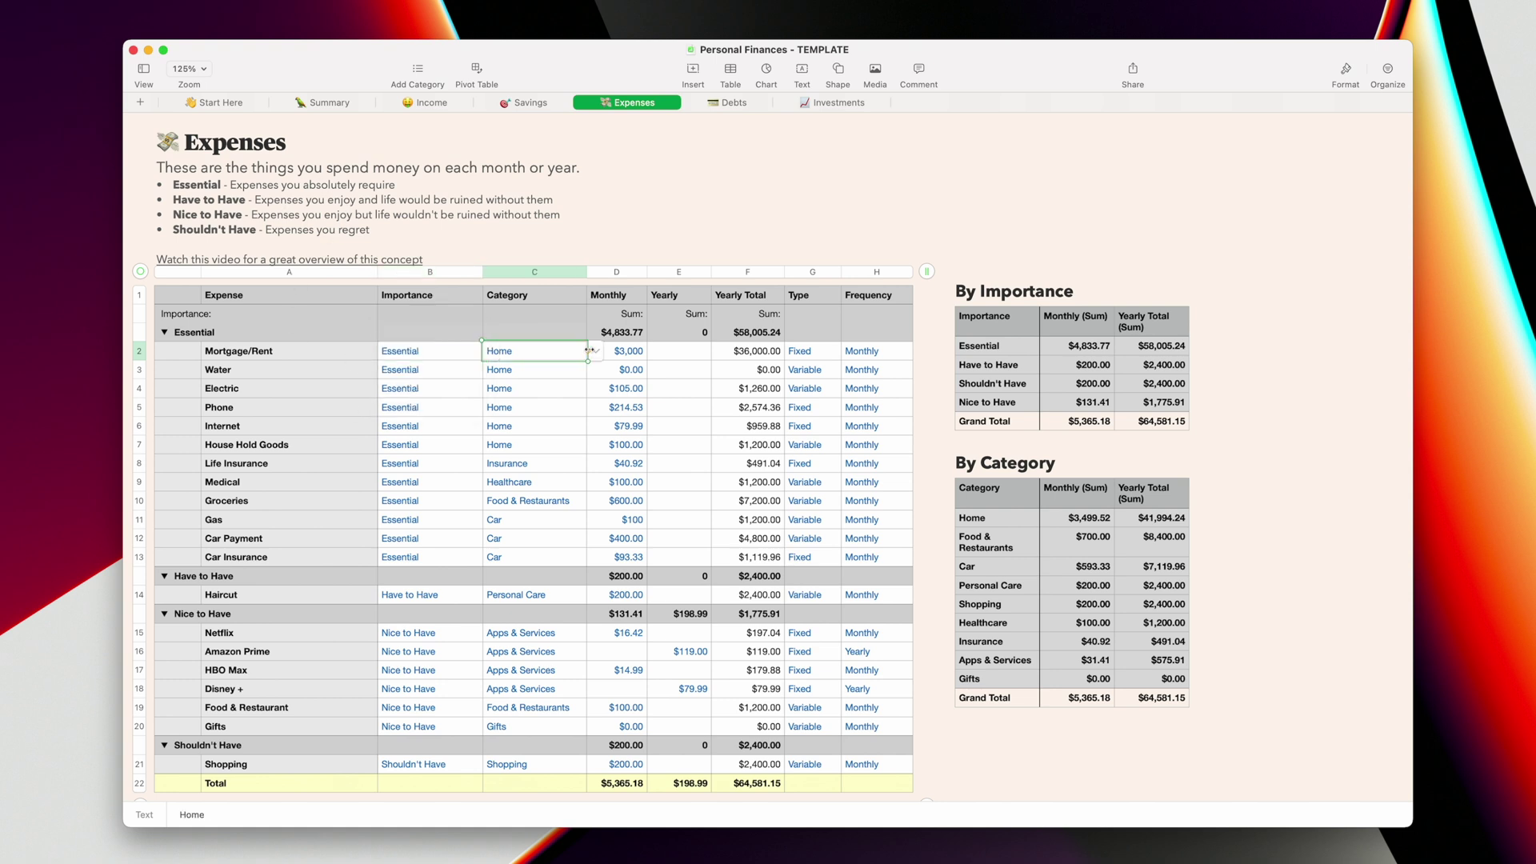
pyautogui.click(596, 351)
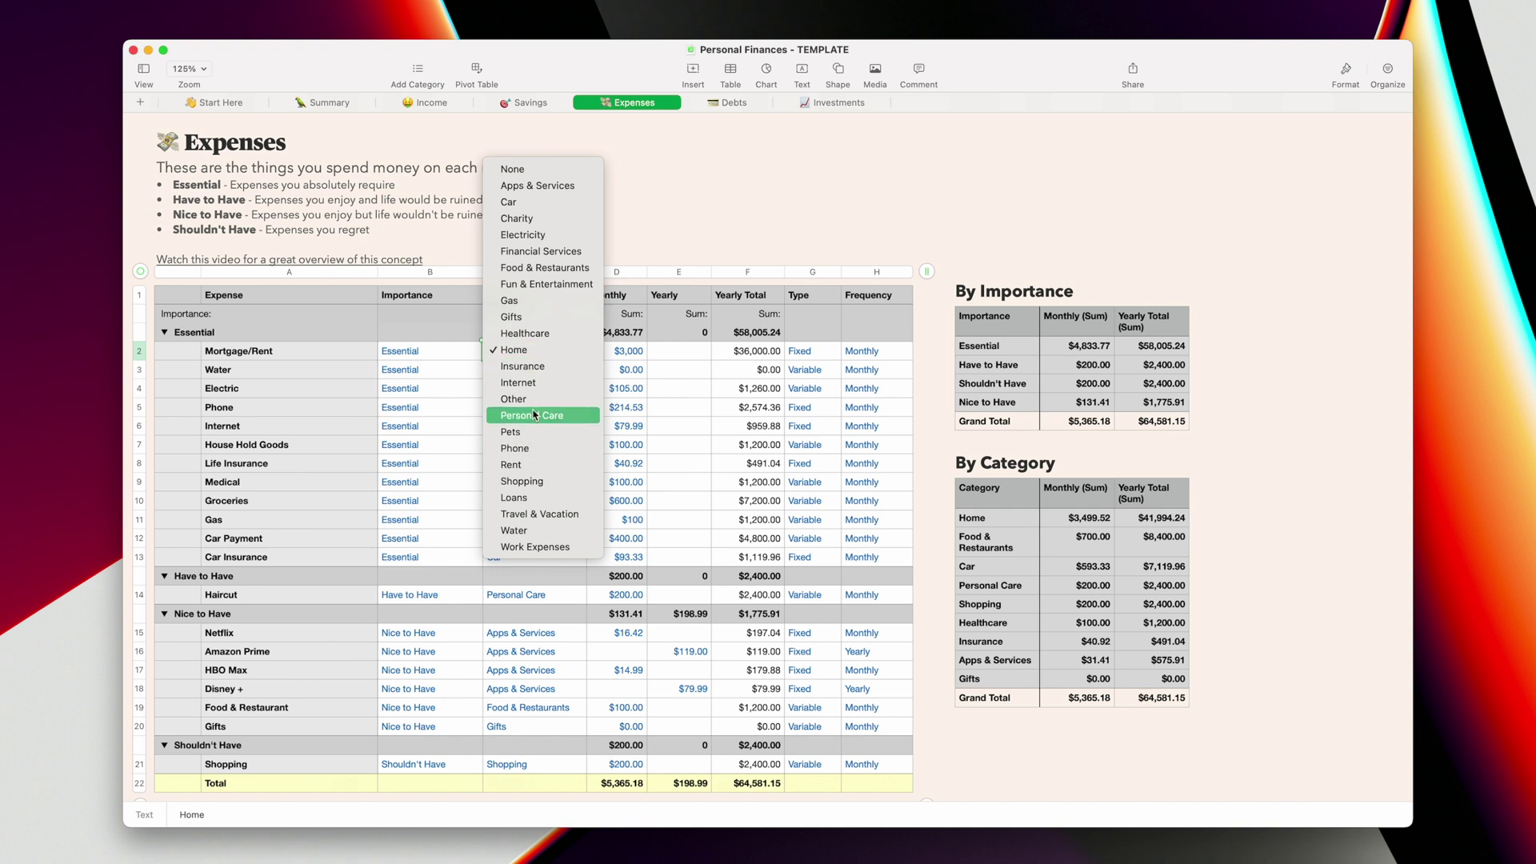
pyautogui.click(305, 444)
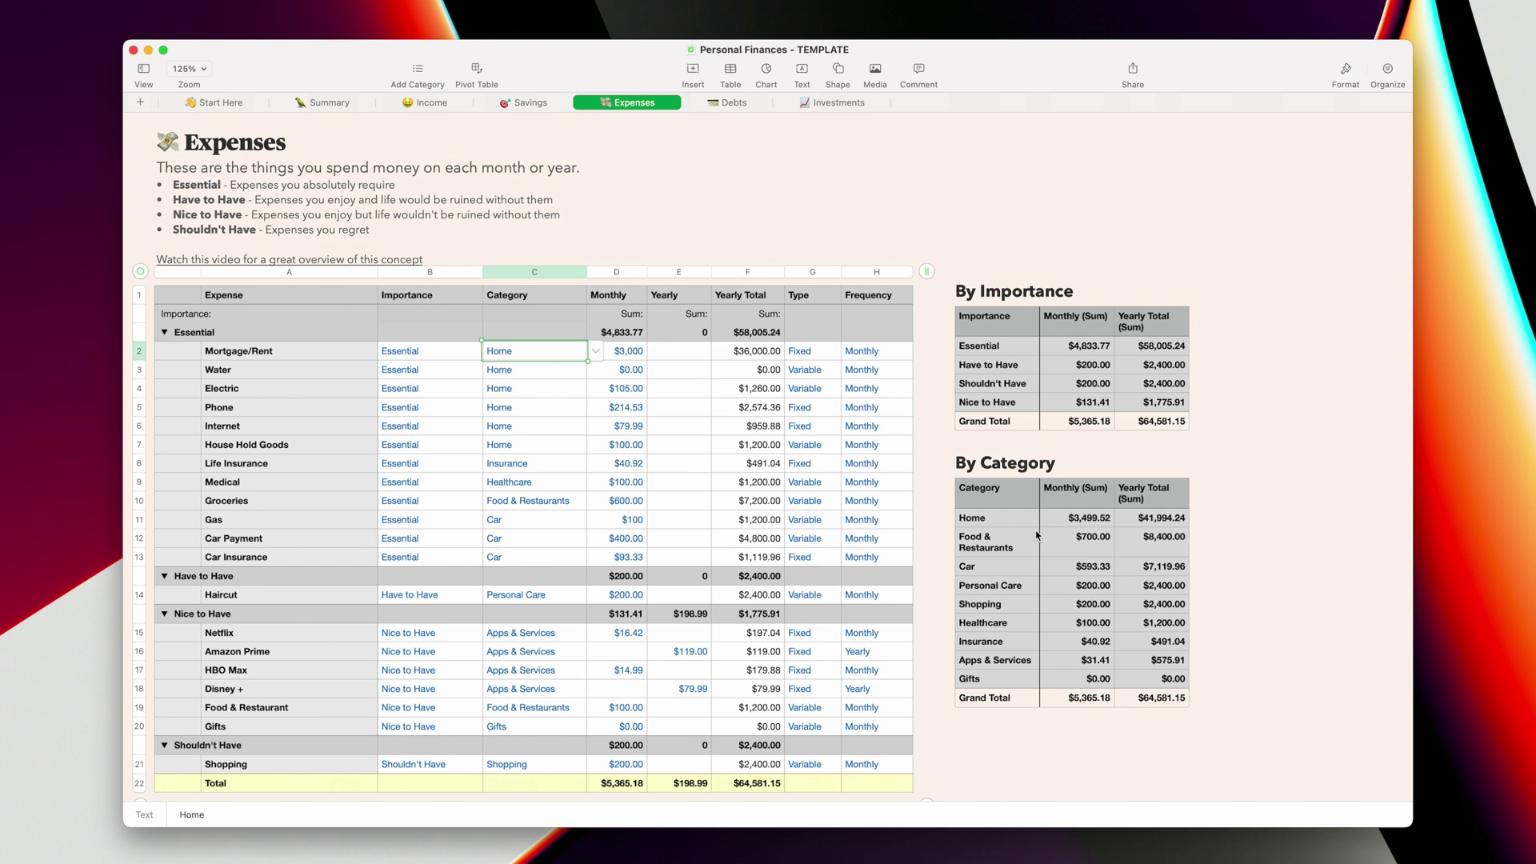
pyautogui.click(616, 482)
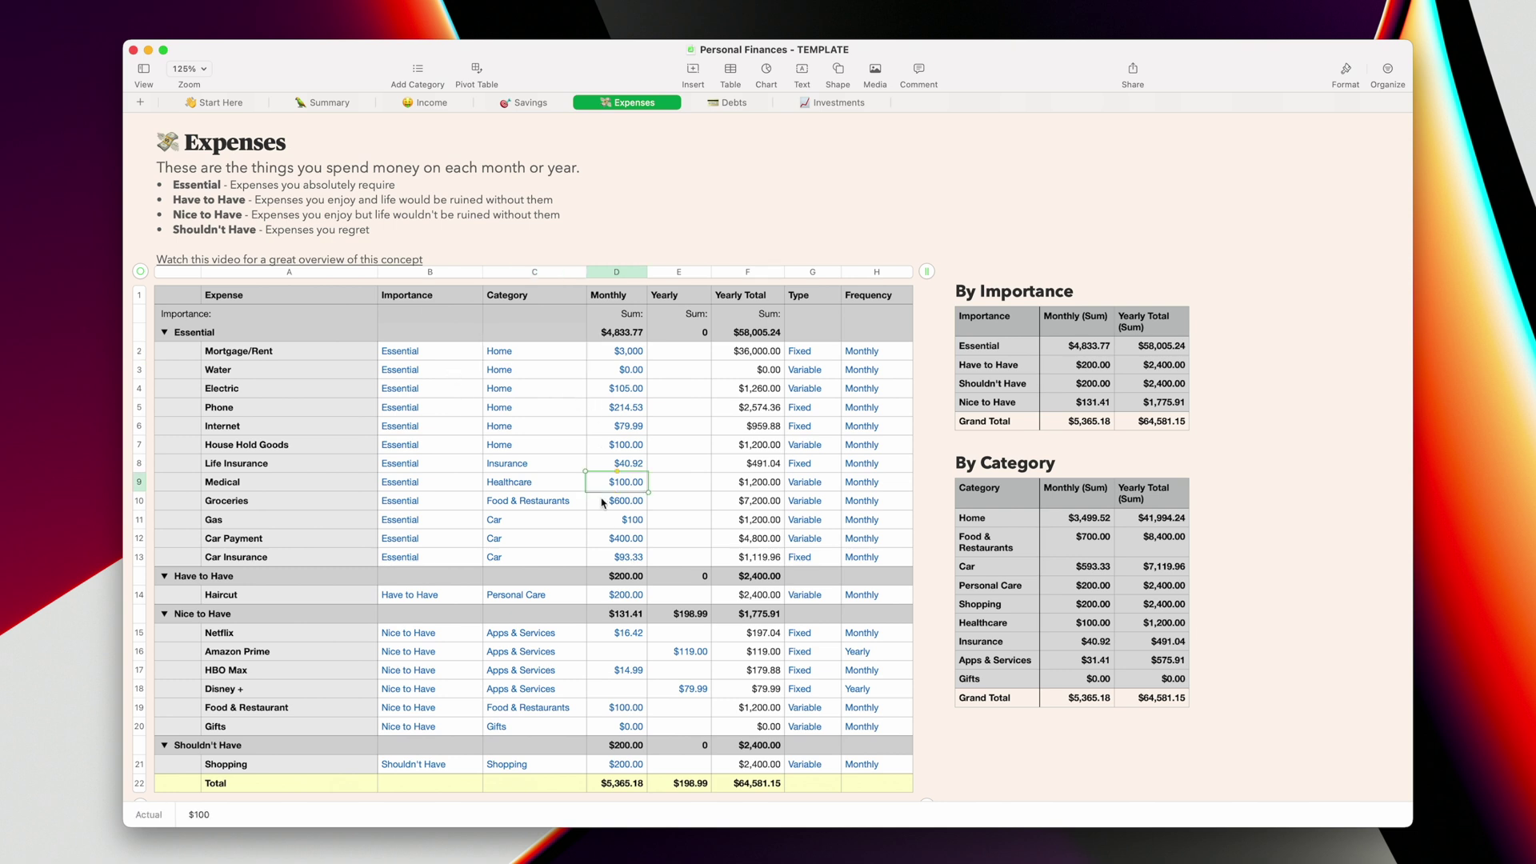
# Inspect the Phone monthly and Amazon Prime and Disney + yearly amounts, then show the Debts sheet
pyautogui.click(640, 352)
pyautogui.click(627, 407)
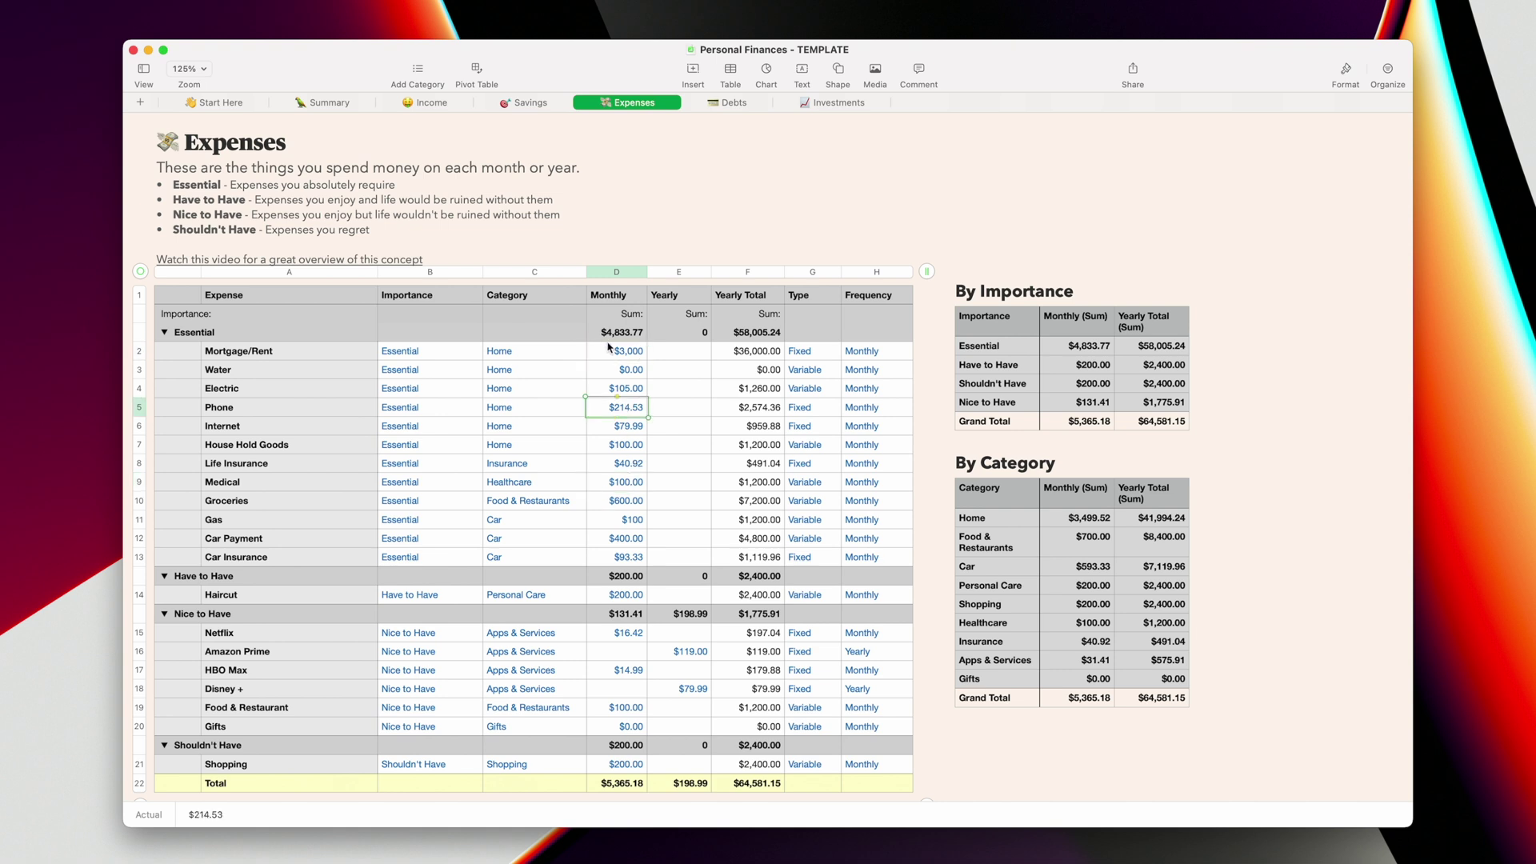
pyautogui.click(675, 658)
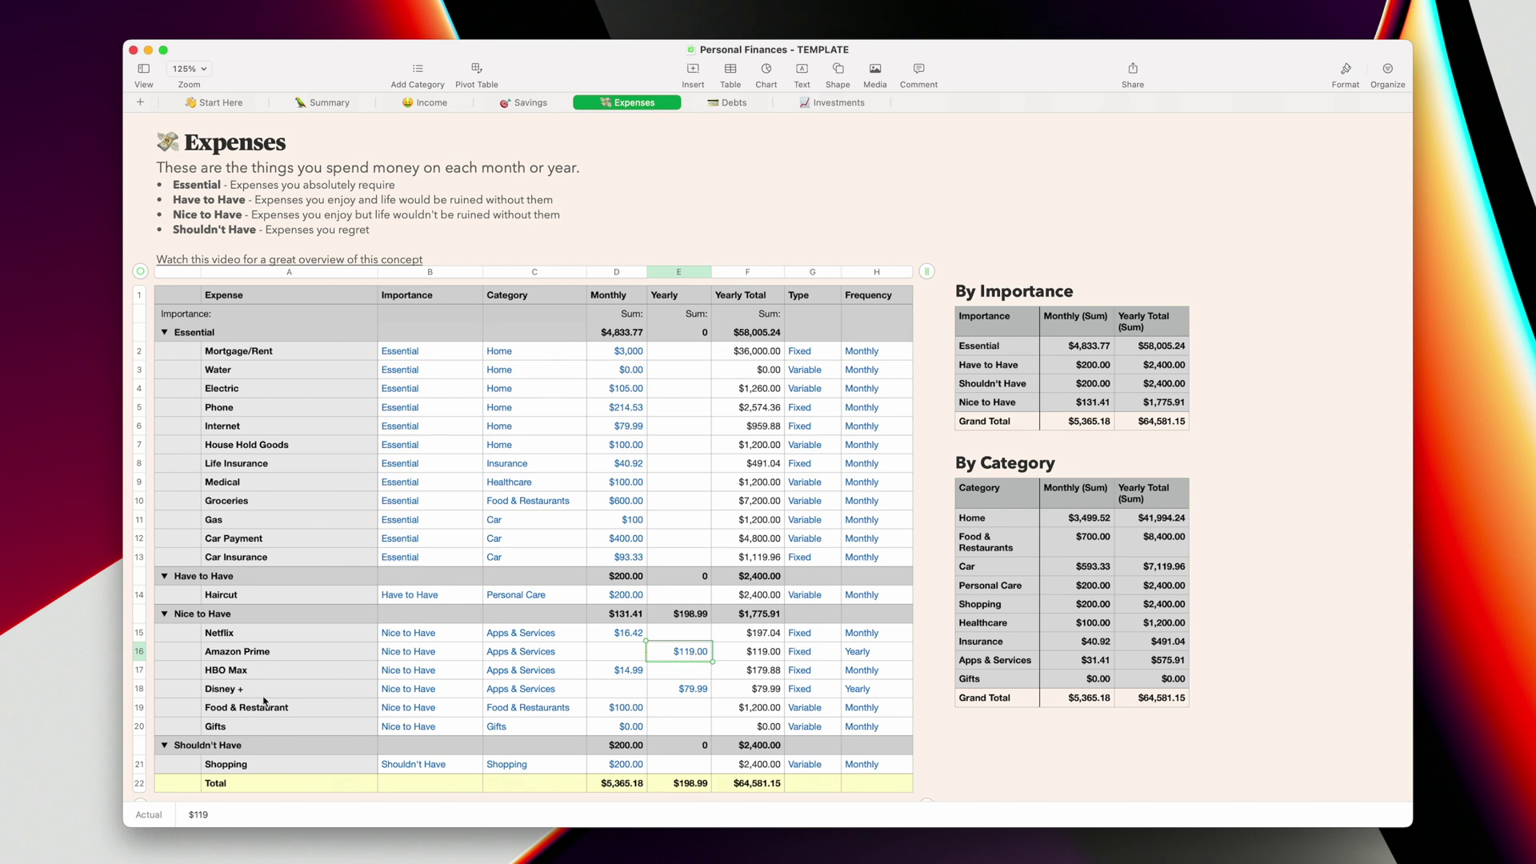
pyautogui.click(698, 688)
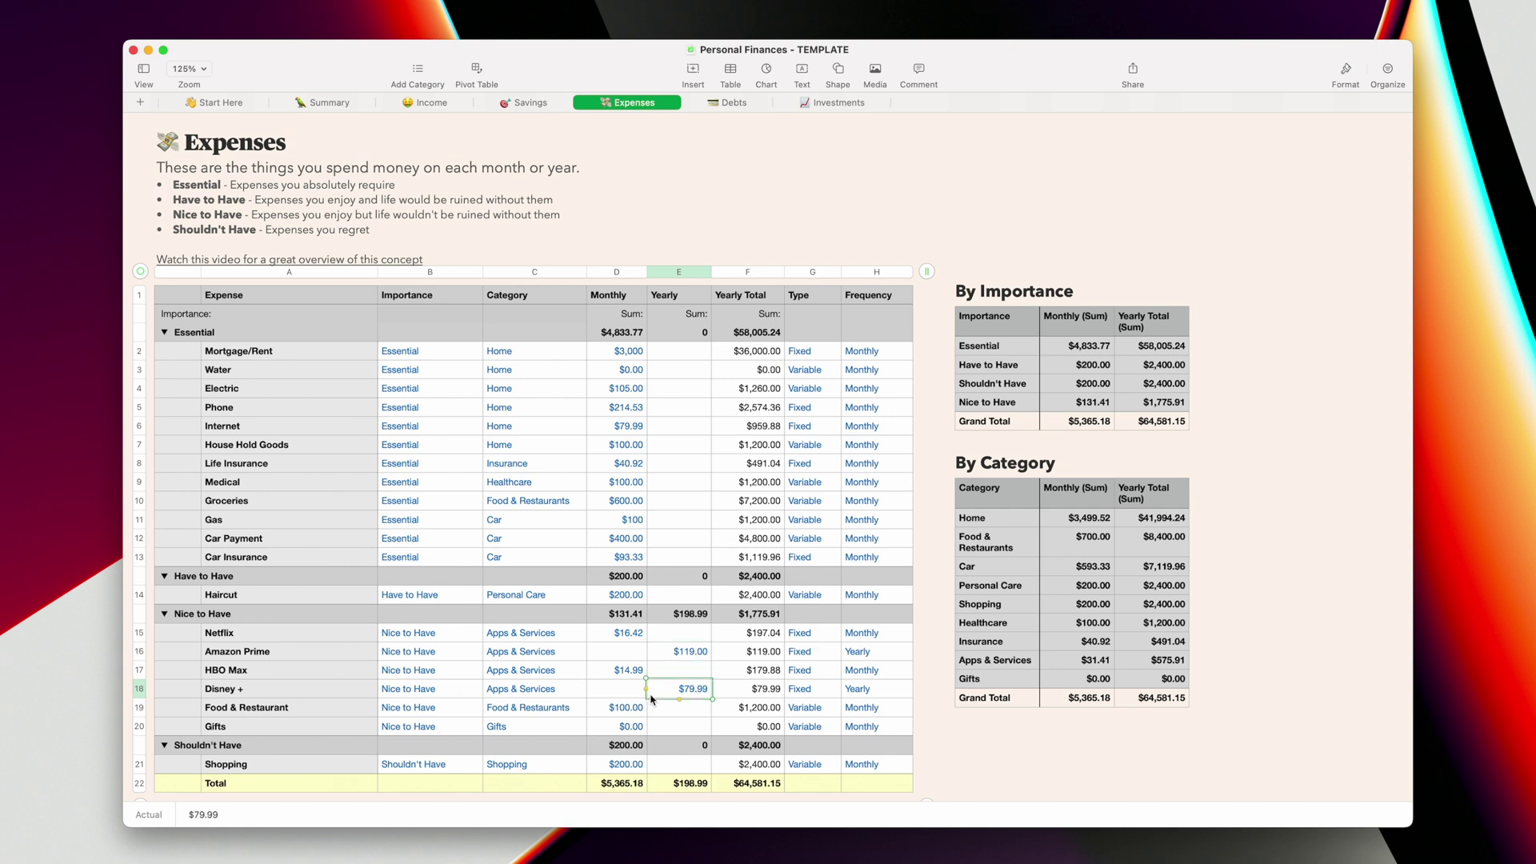
pyautogui.click(711, 103)
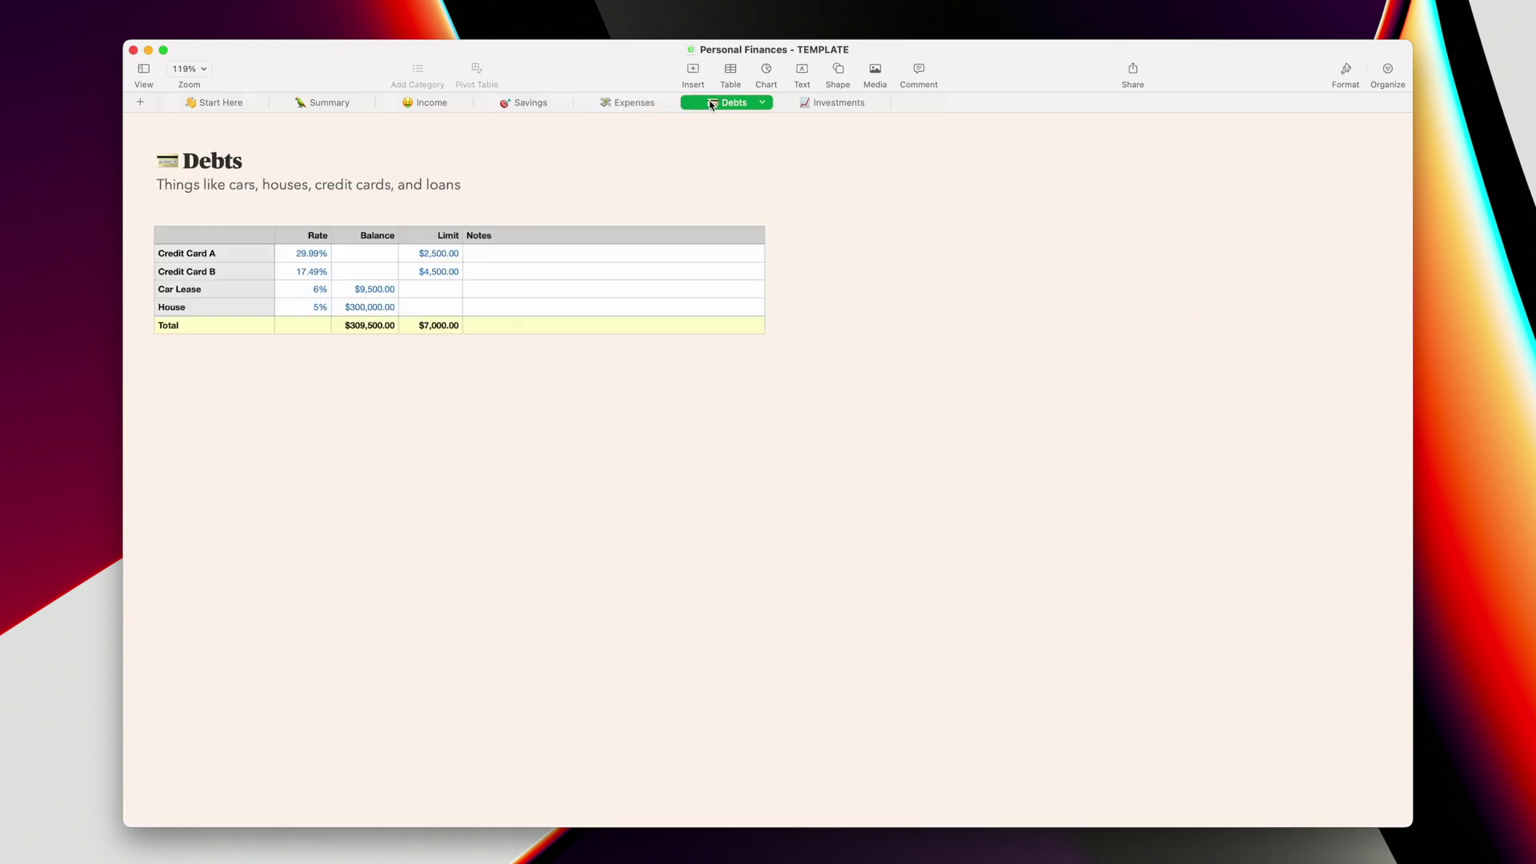
# Inspect Credit Card A's interest rate, then sum all debt balances and both credit card limits
pyautogui.click(207, 256)
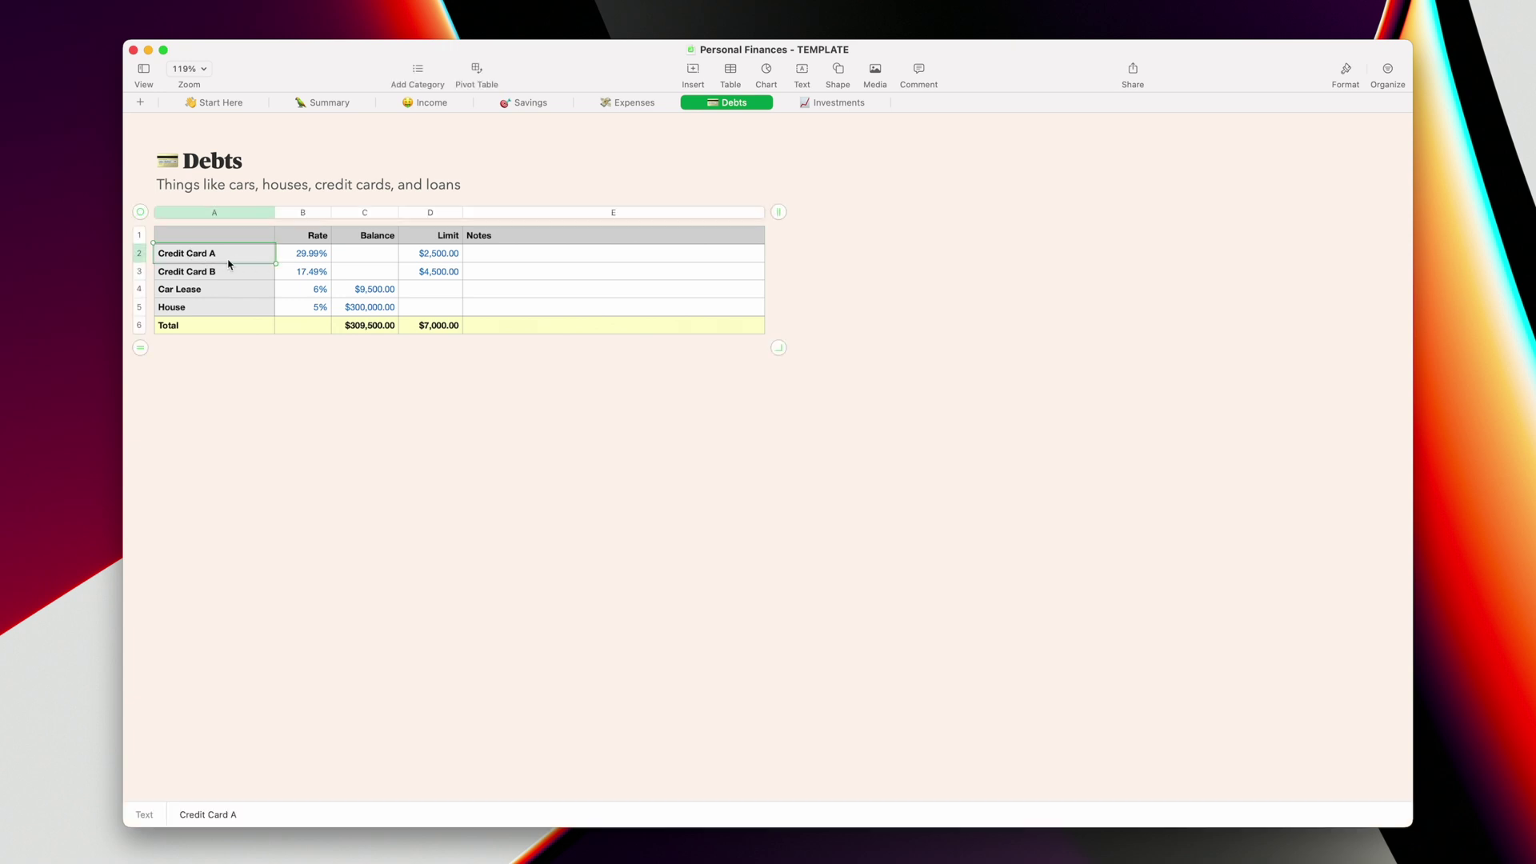
pyautogui.click(309, 254)
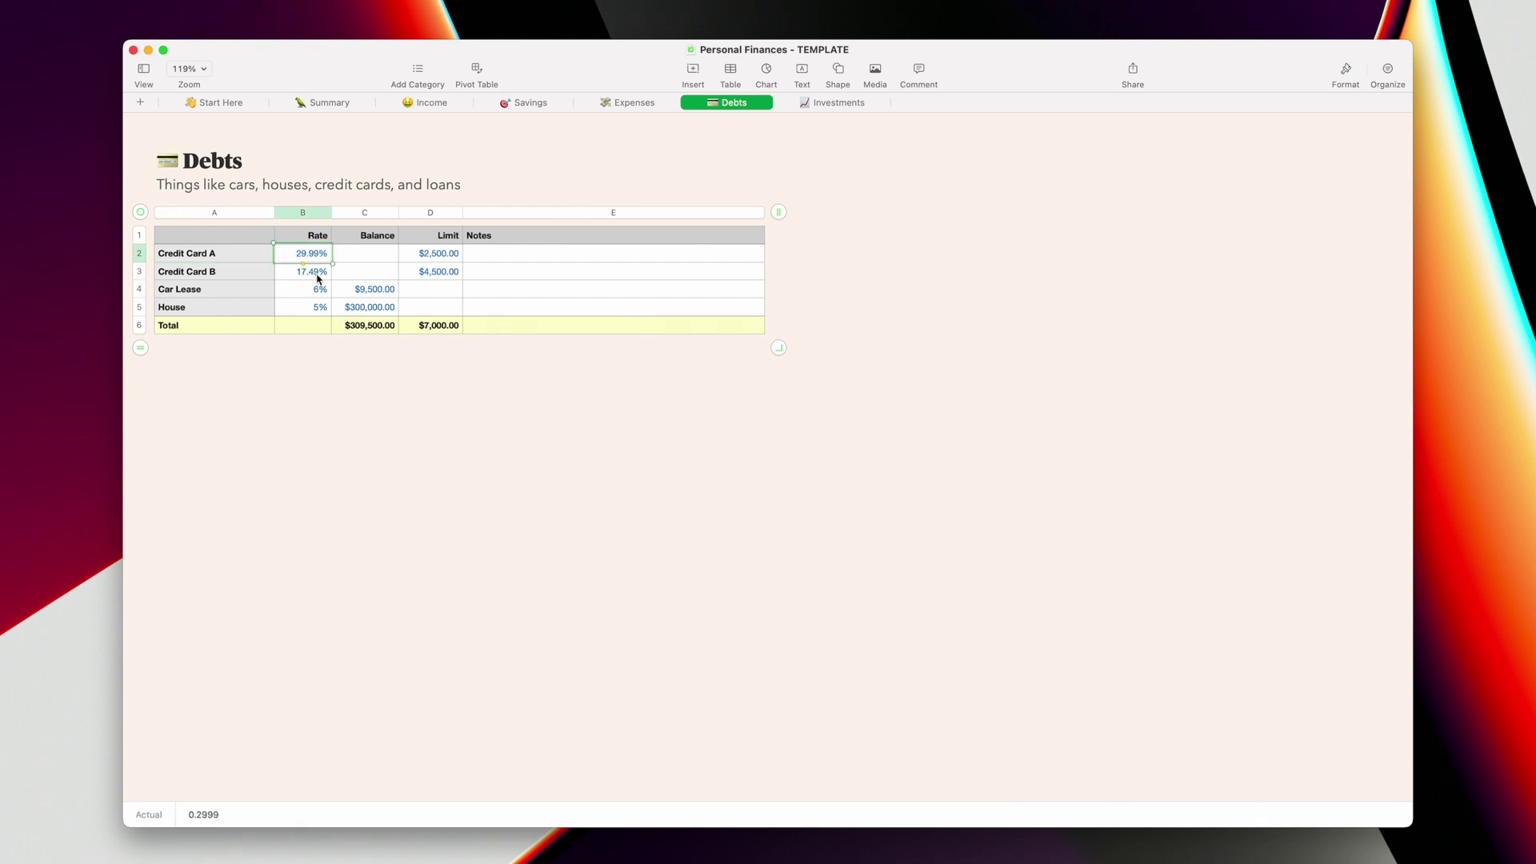
pyautogui.moveTo(377, 255); pyautogui.dragTo(389, 309)
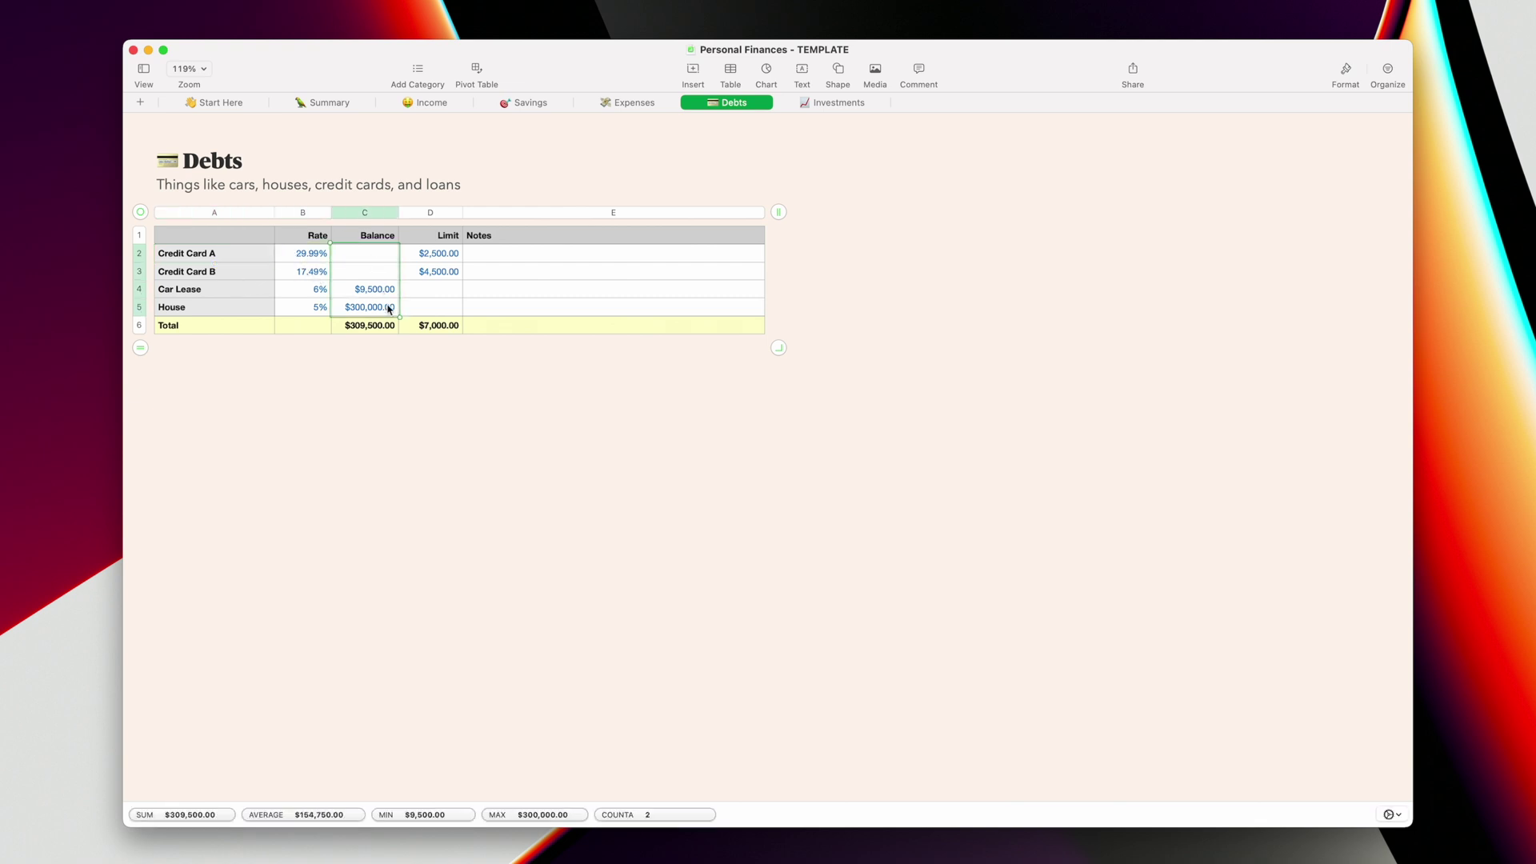
pyautogui.click(436, 254)
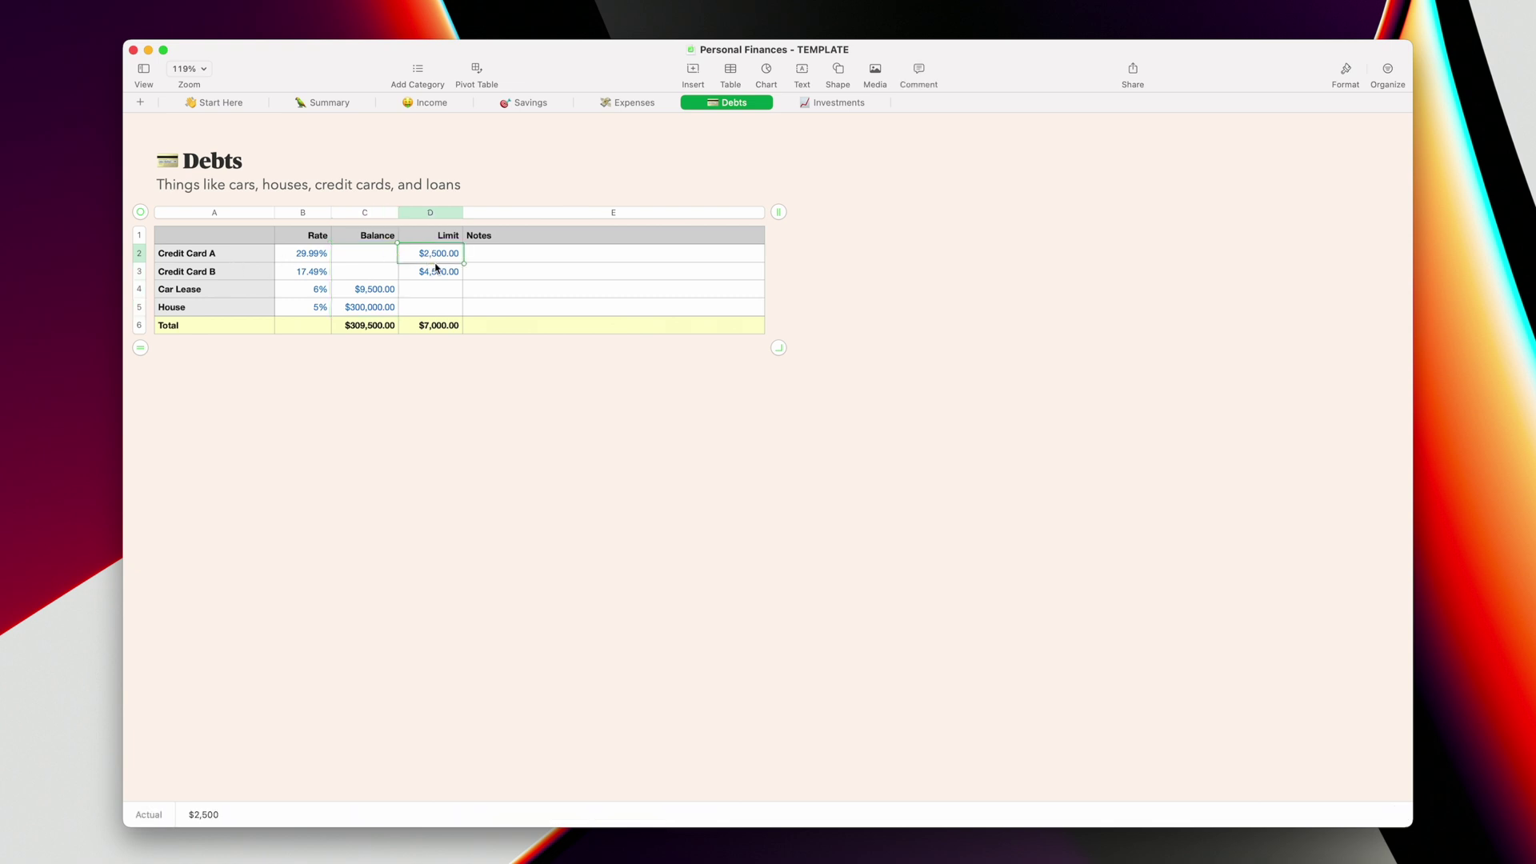
pyautogui.moveTo(435, 251); pyautogui.dragTo(445, 268)
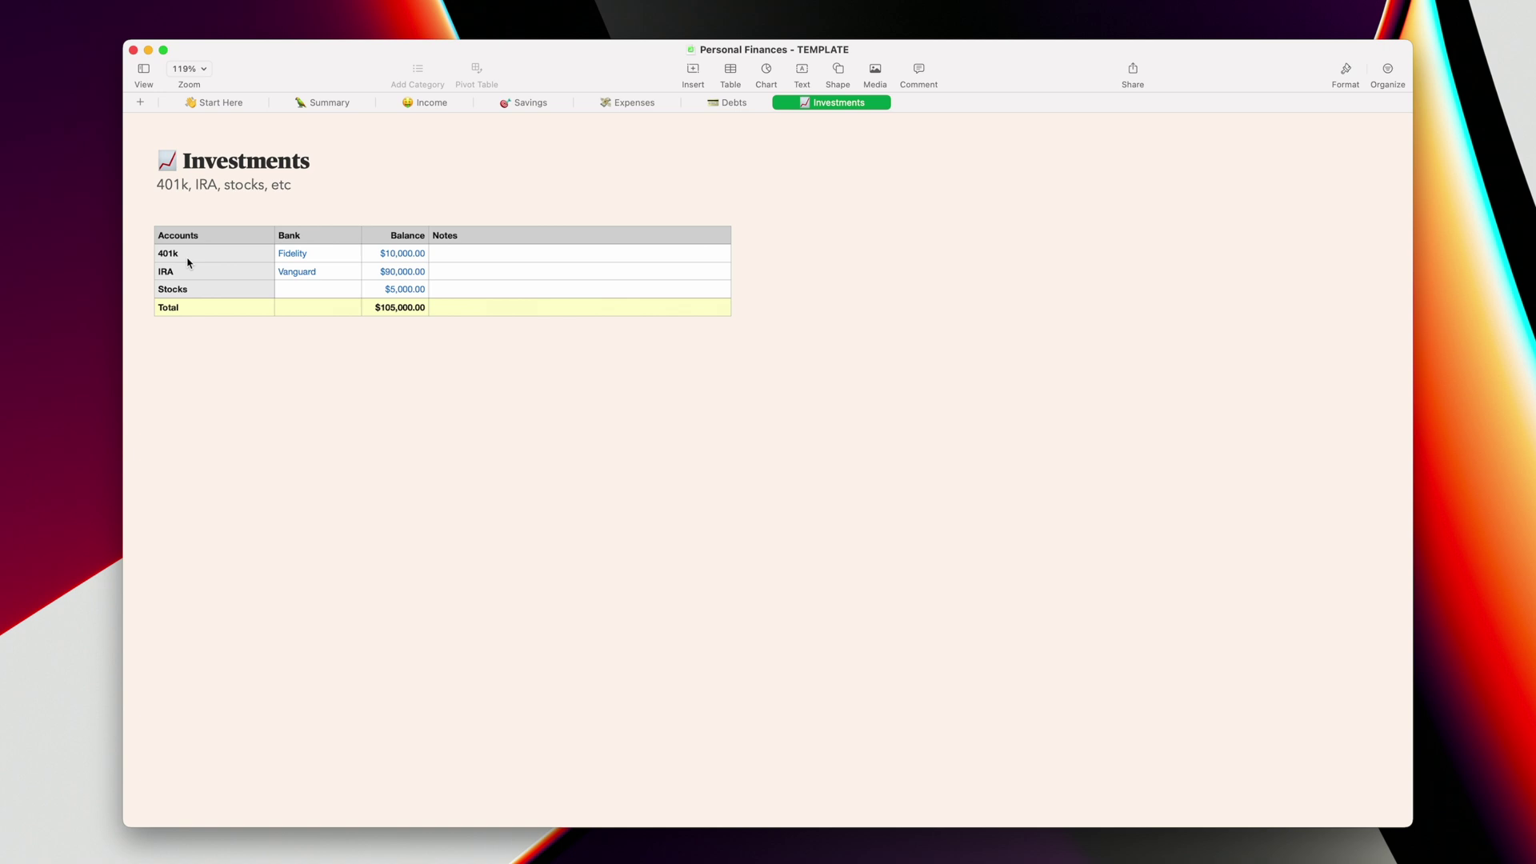
pyautogui.click(245, 296)
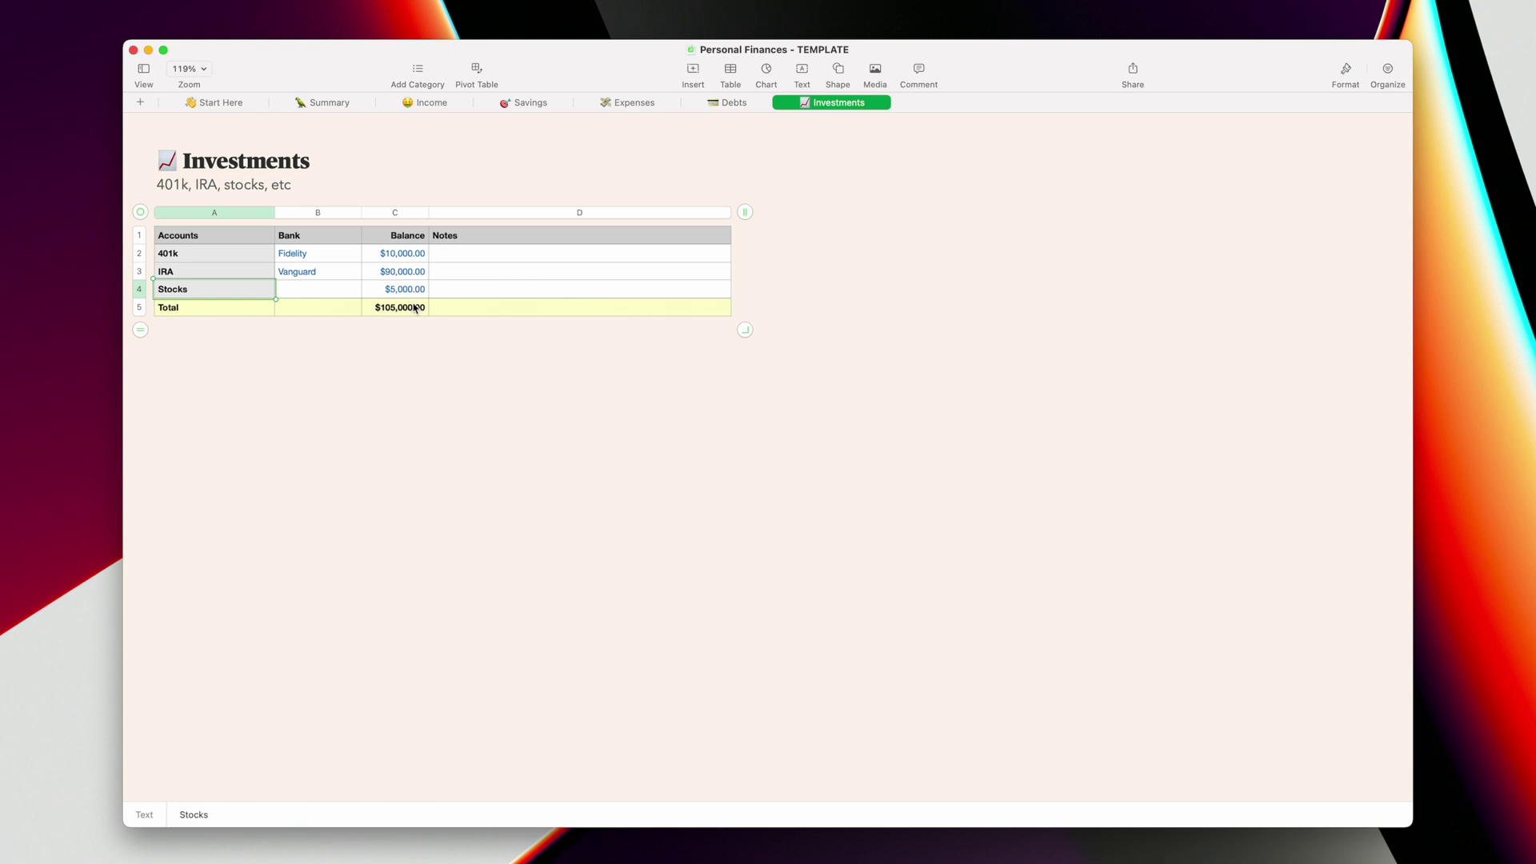
pyautogui.click(910, 389)
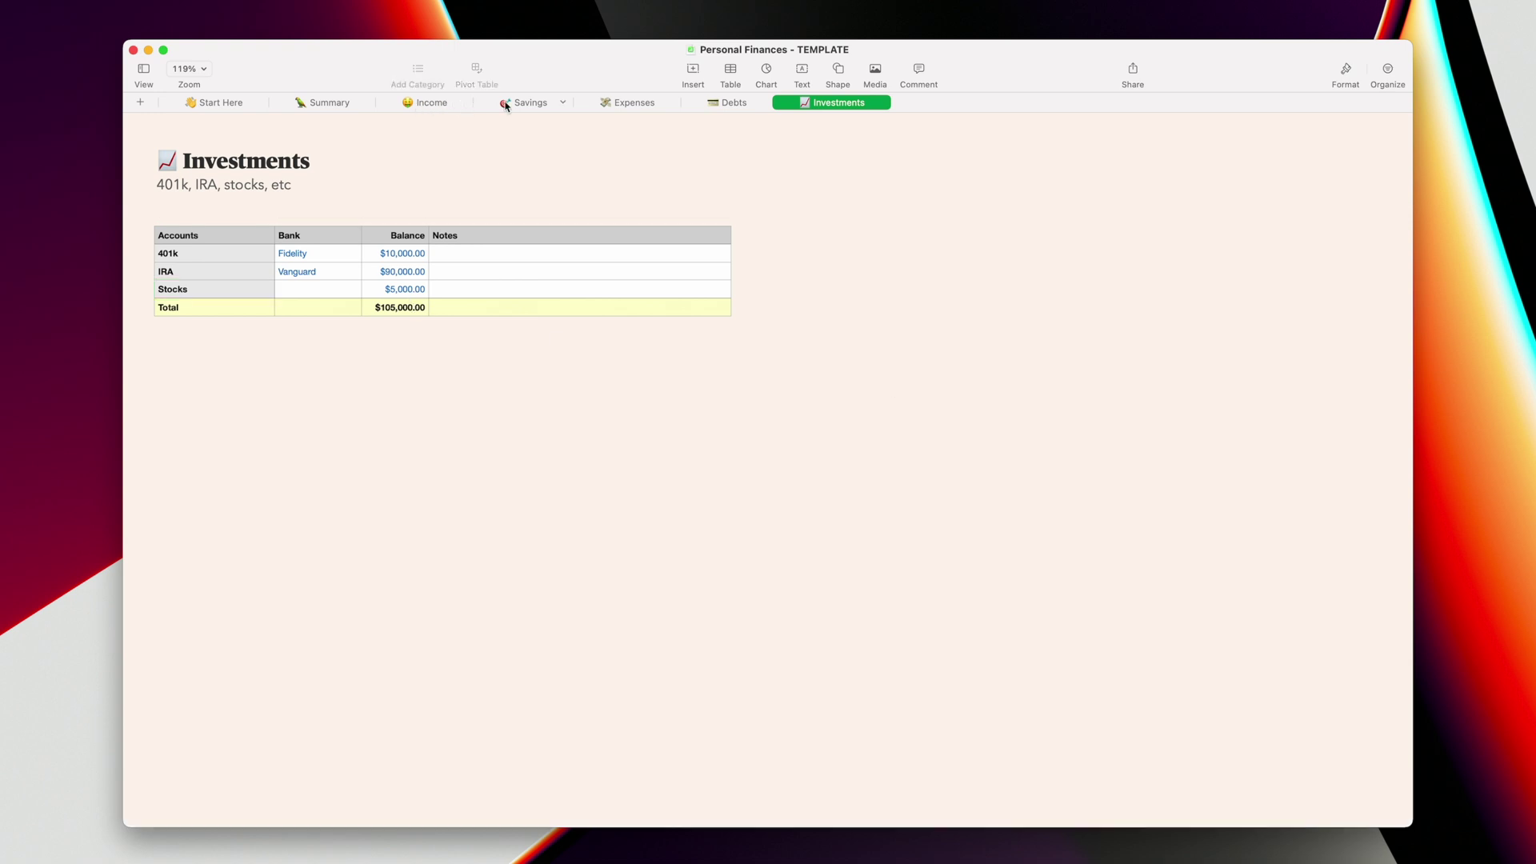
# Jump to the Summary sheet, then over to the Savings sheet
pyautogui.click(336, 109)
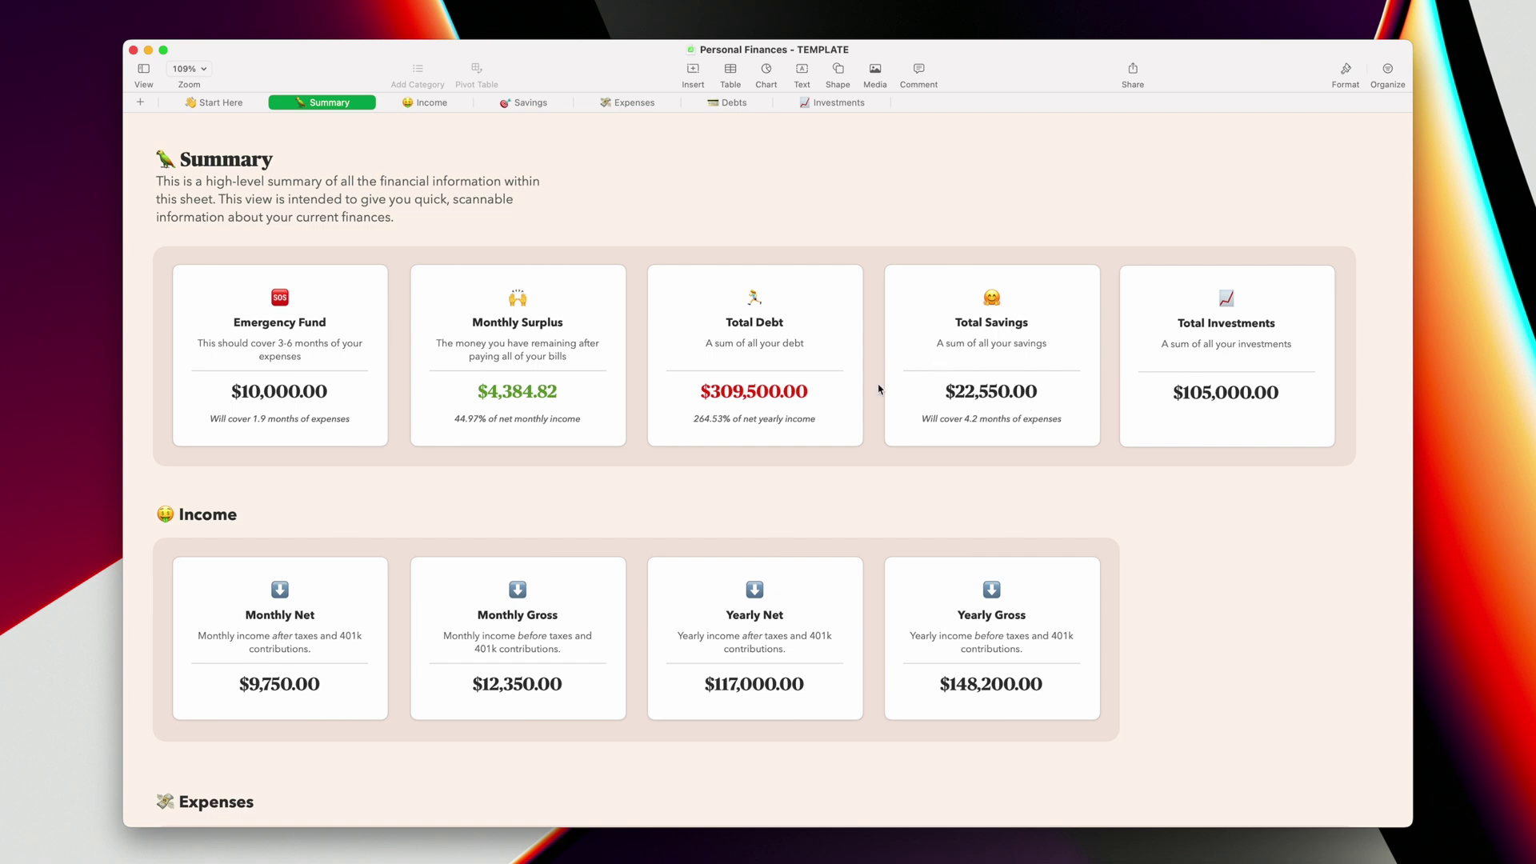
pyautogui.click(512, 104)
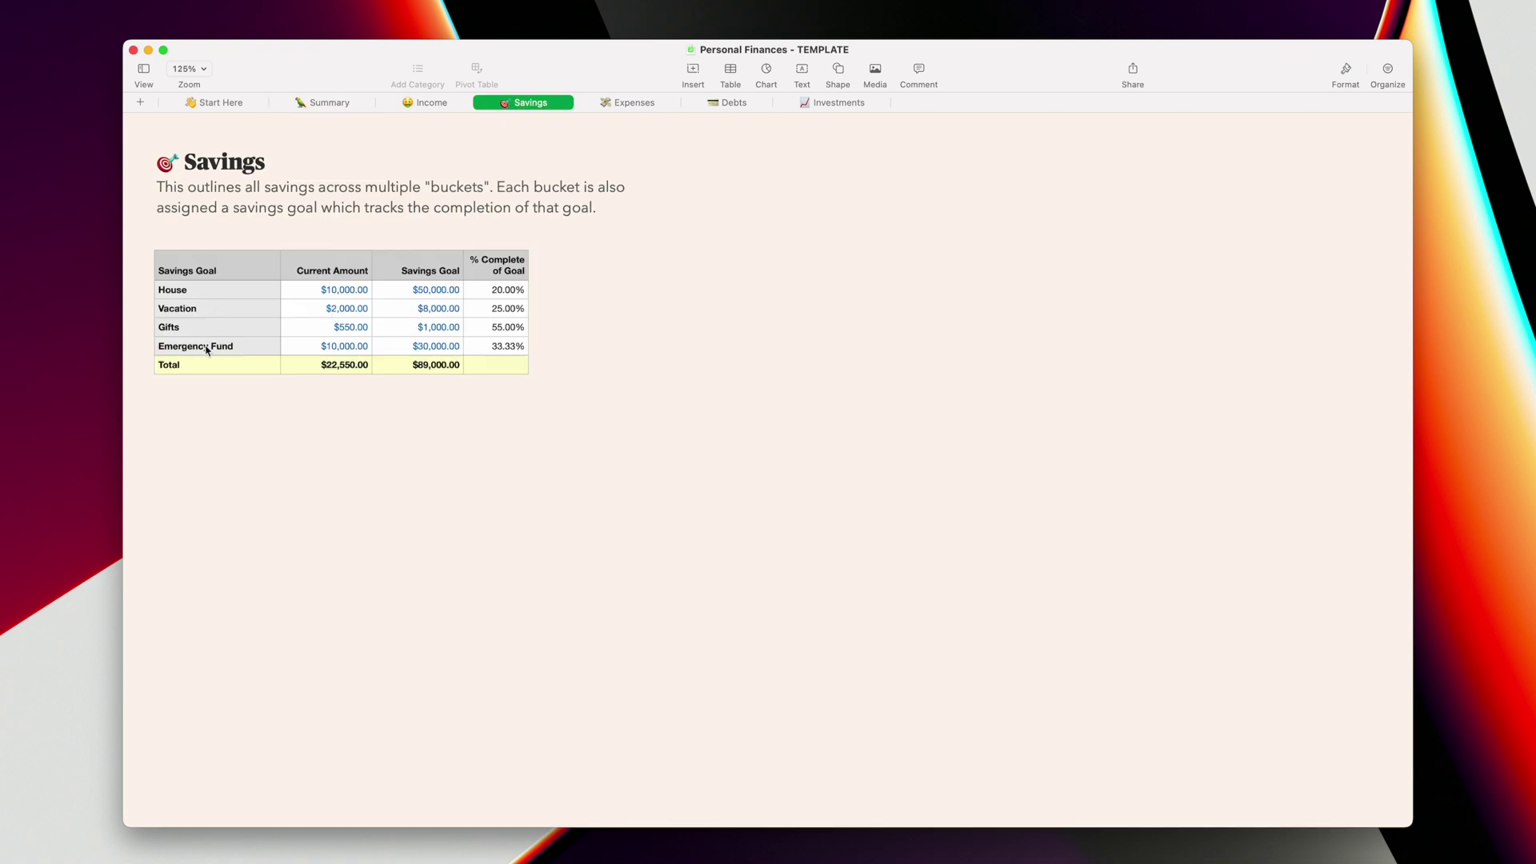
# Scroll the Summary sheet down to the $5,365.18 monthly and $64,581.15 yearly expense cards
pyautogui.scroll(-2, 439, 525)
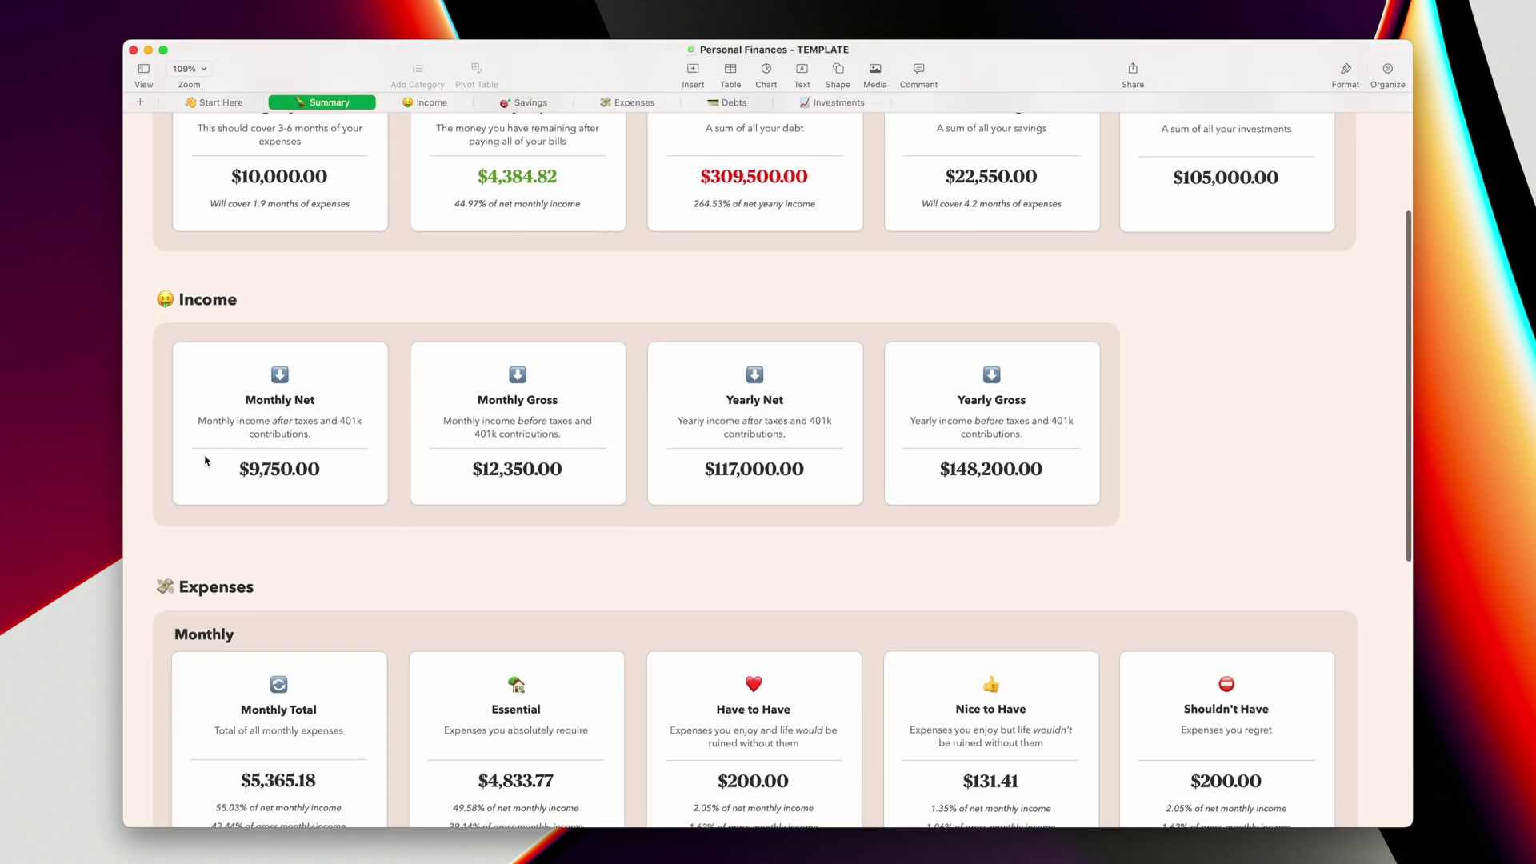
pyautogui.scroll(-2, 298, 462)
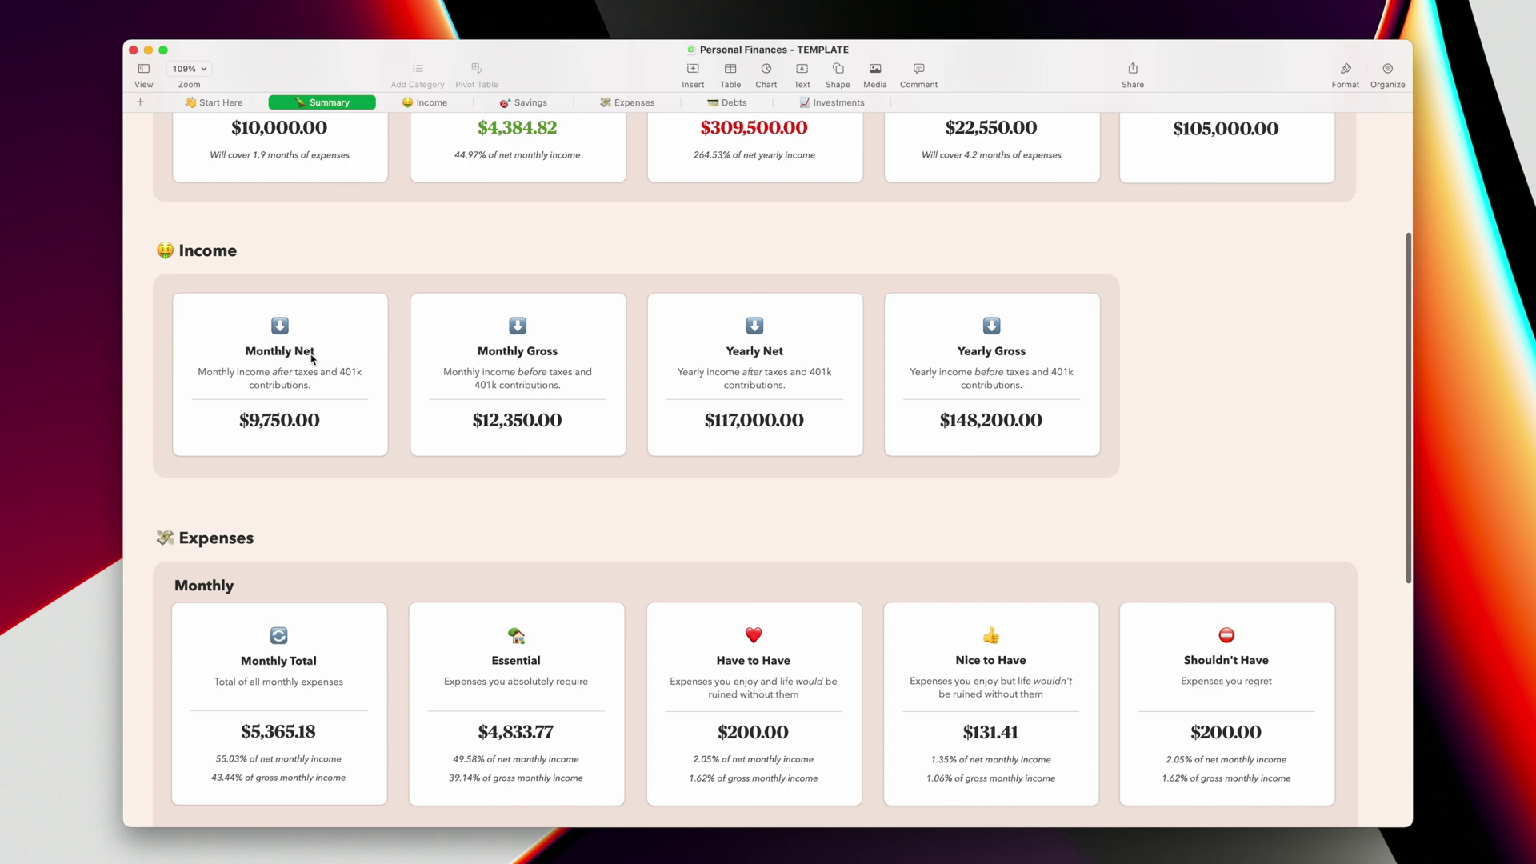
pyautogui.scroll(-5, 542, 349)
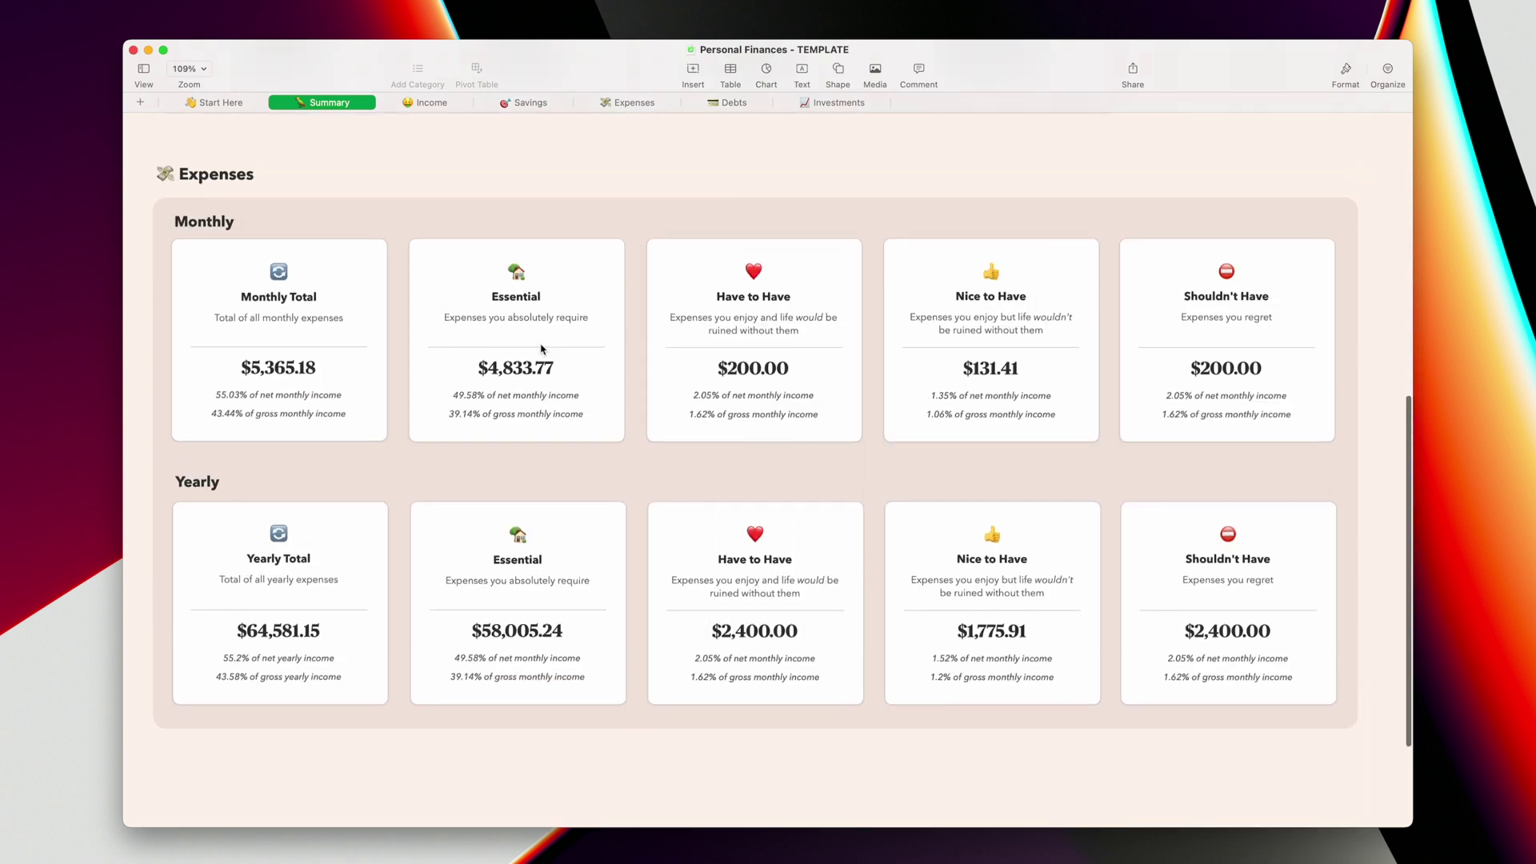
pyautogui.scroll(1, 542, 349)
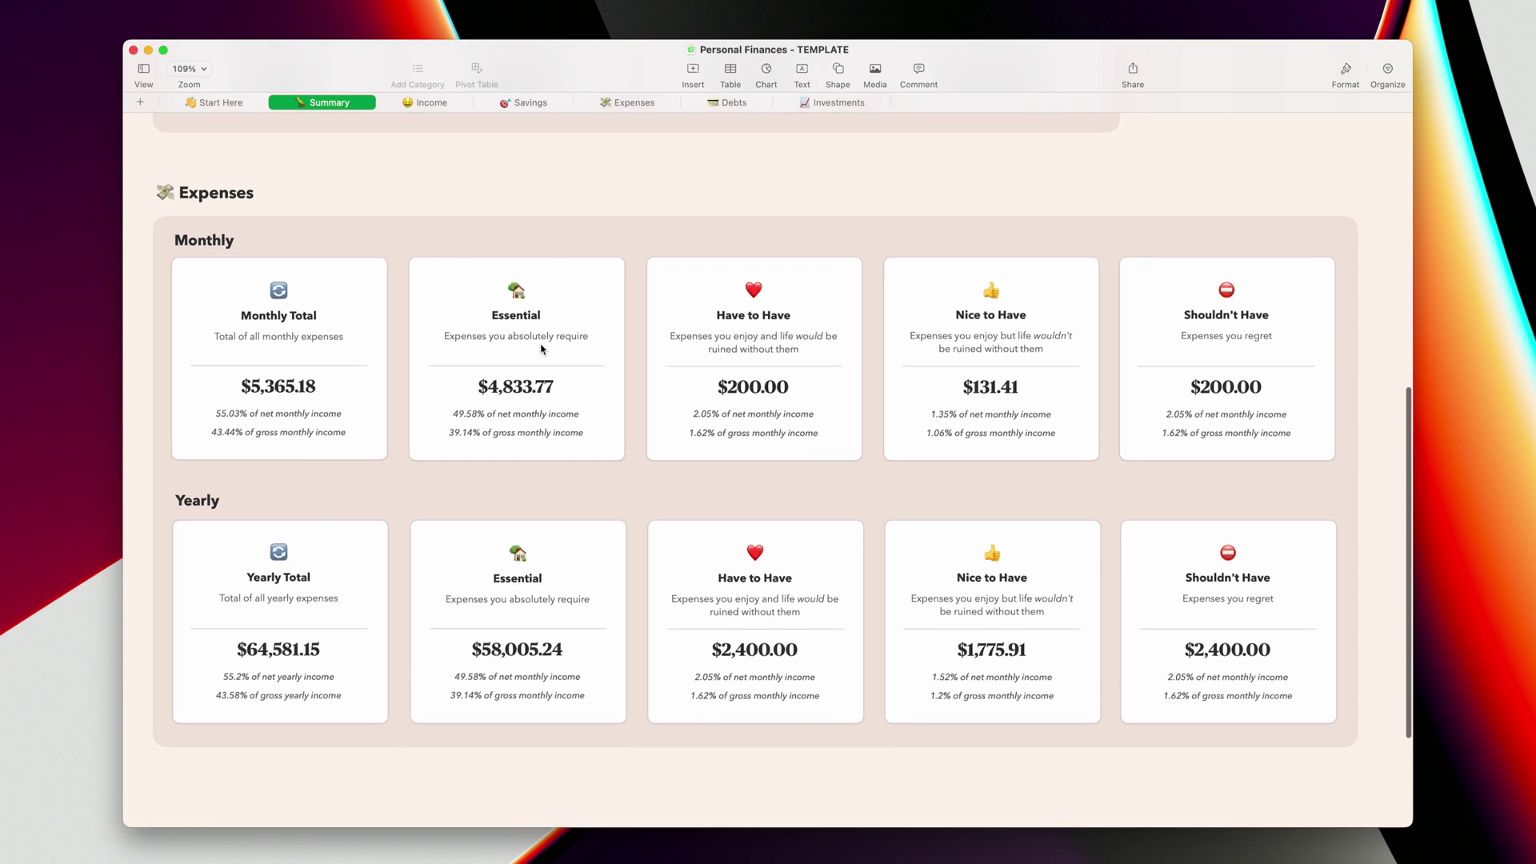